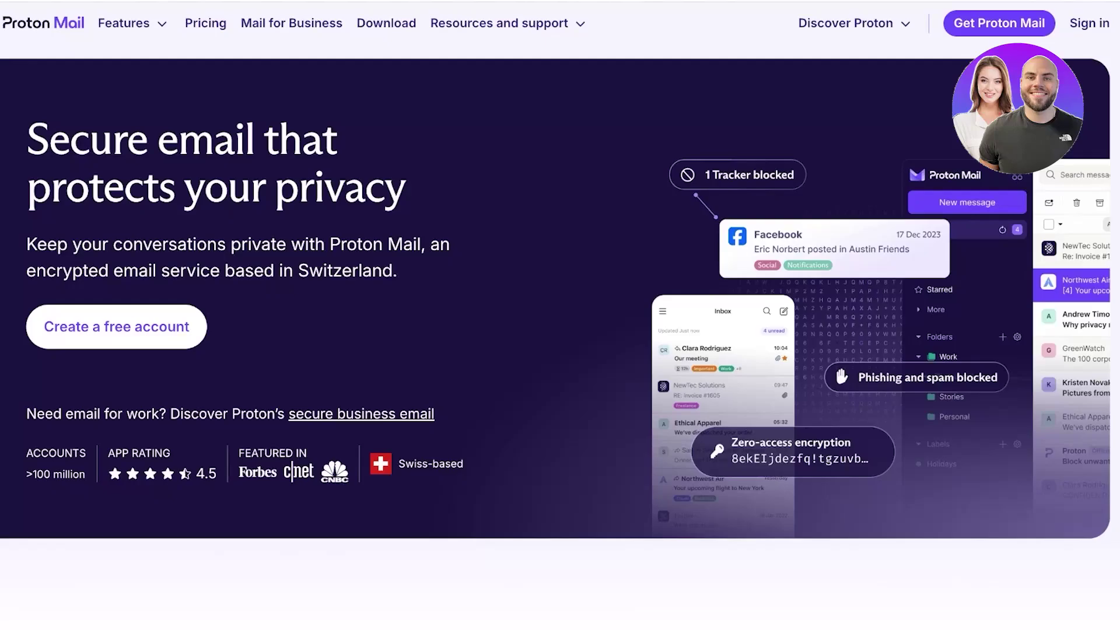
Open the pricing page, browse the plan cards and highlight Mail Plus's 10 extra addresses and custom domain lines
{"action": "left_click", "coordinate": [116, 327]}
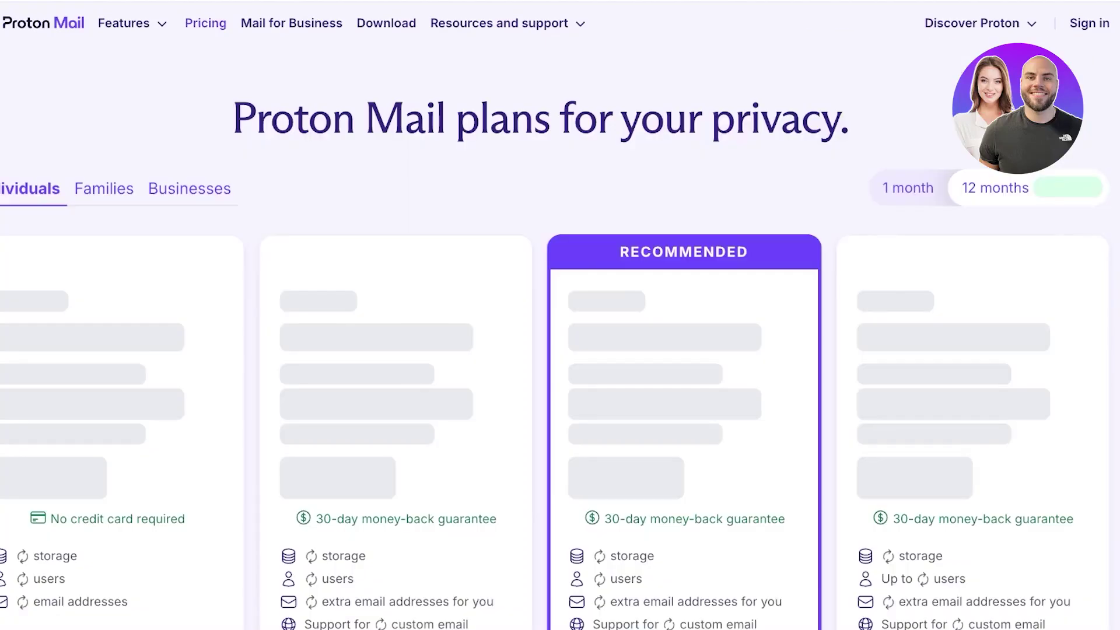
{"action": "scroll", "coordinate": [560, 350], "scroll_direction": "down", "scroll_amount": 2}
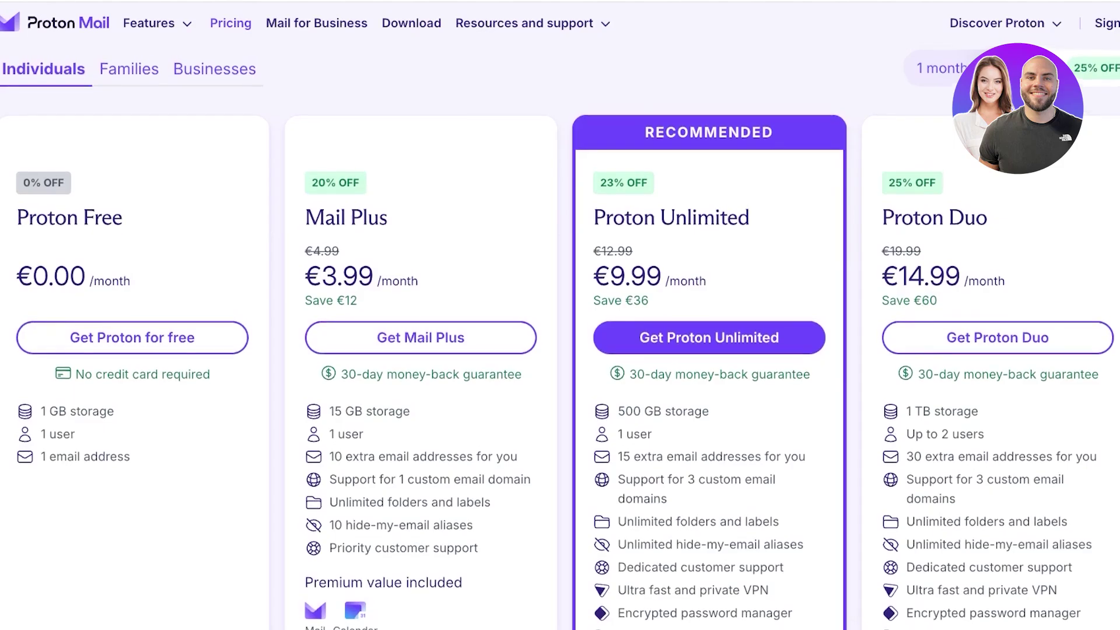
{"action": "scroll", "coordinate": [560, 350], "scroll_direction": "up", "scroll_amount": 1}
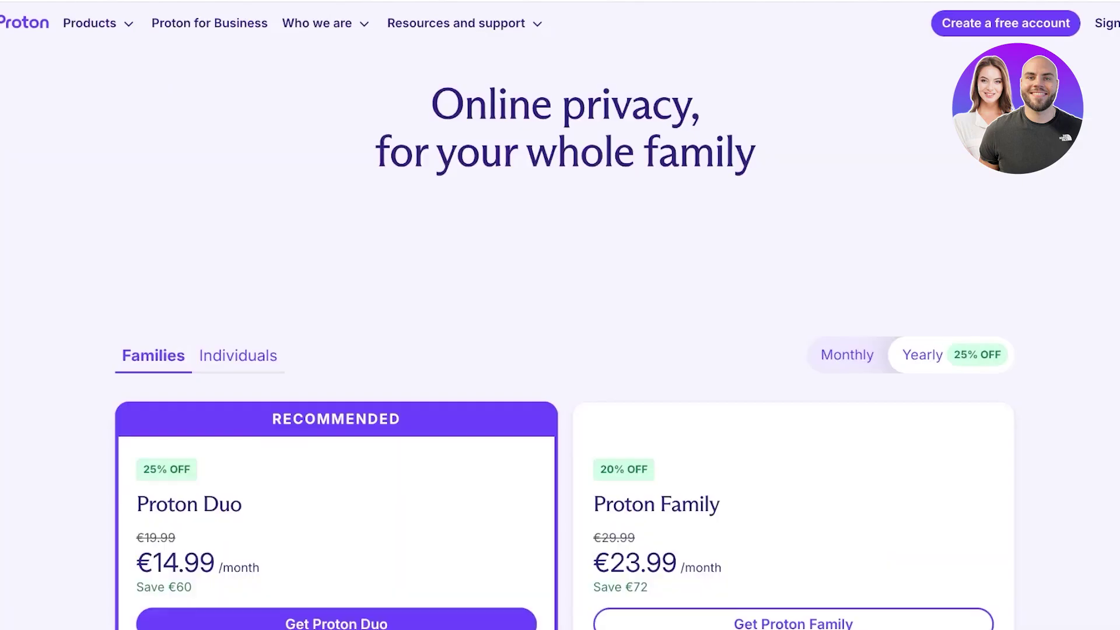
{"action": "scroll", "coordinate": [559, 349], "scroll_direction": "down", "scroll_amount": 2}
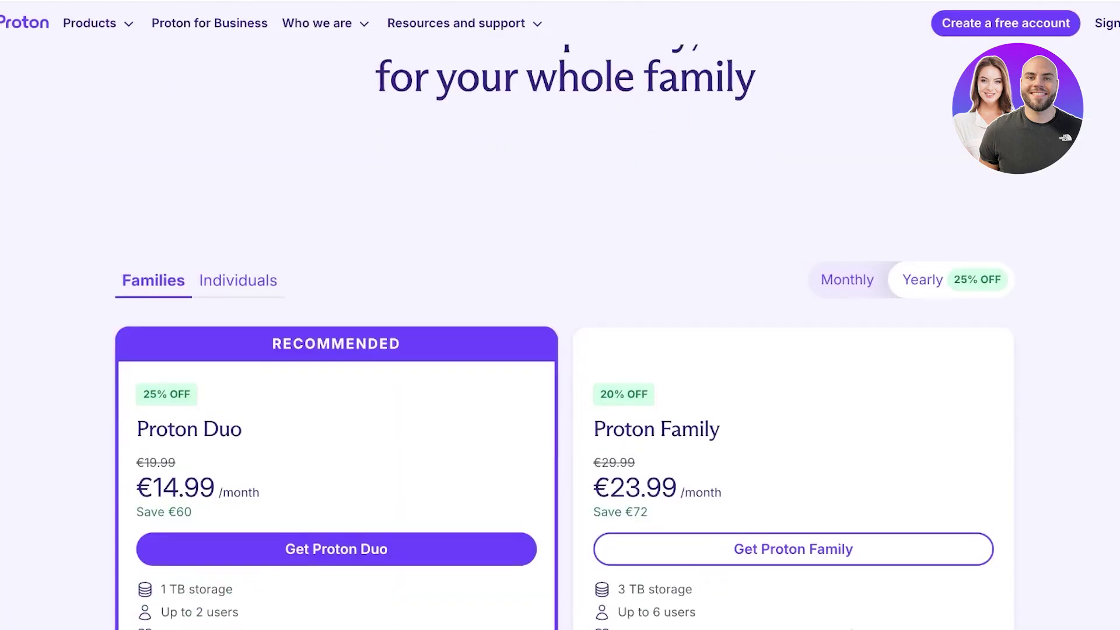
{"action": "scroll", "coordinate": [560, 350], "scroll_direction": "down", "scroll_amount": 2}
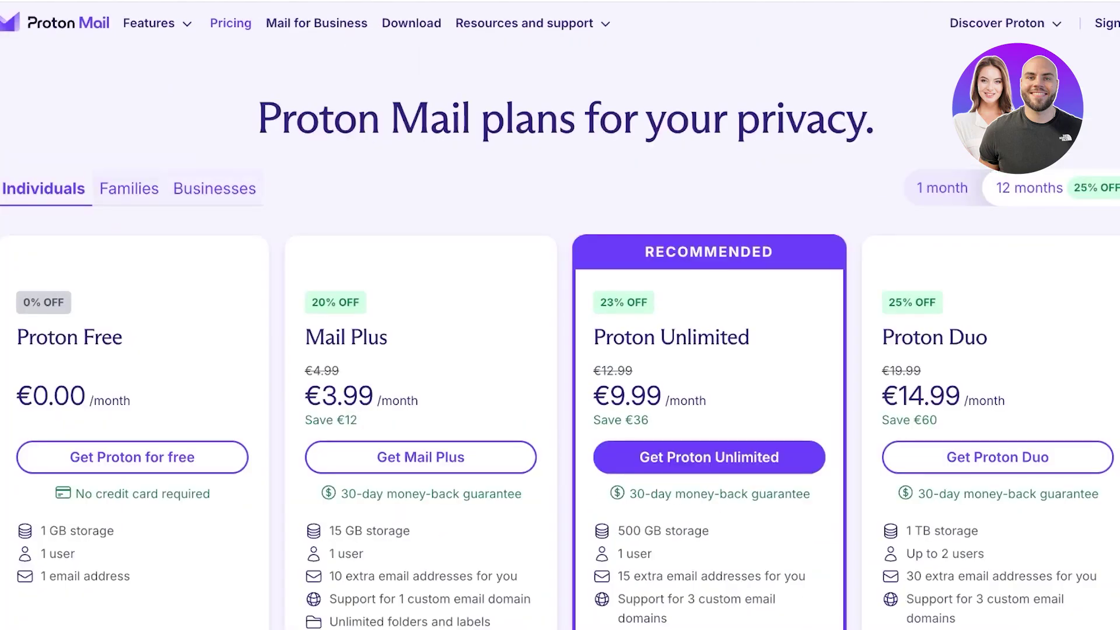
{"action": "scroll", "coordinate": [560, 350], "scroll_direction": "down", "scroll_amount": 3}
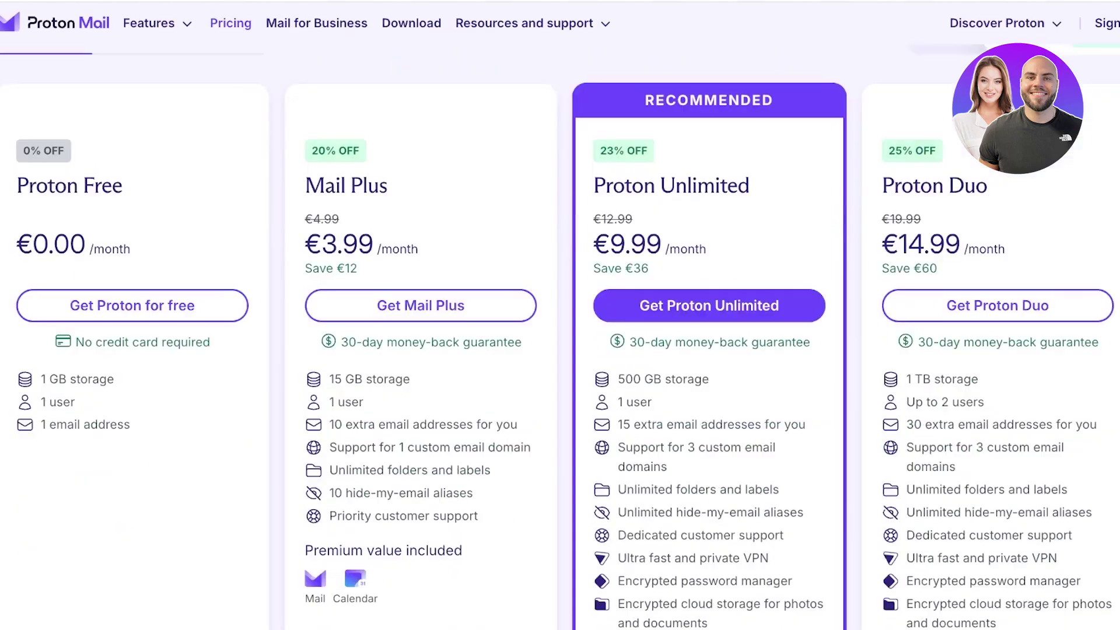
{"action": "scroll", "coordinate": [559, 350], "scroll_direction": "up", "scroll_amount": 1}
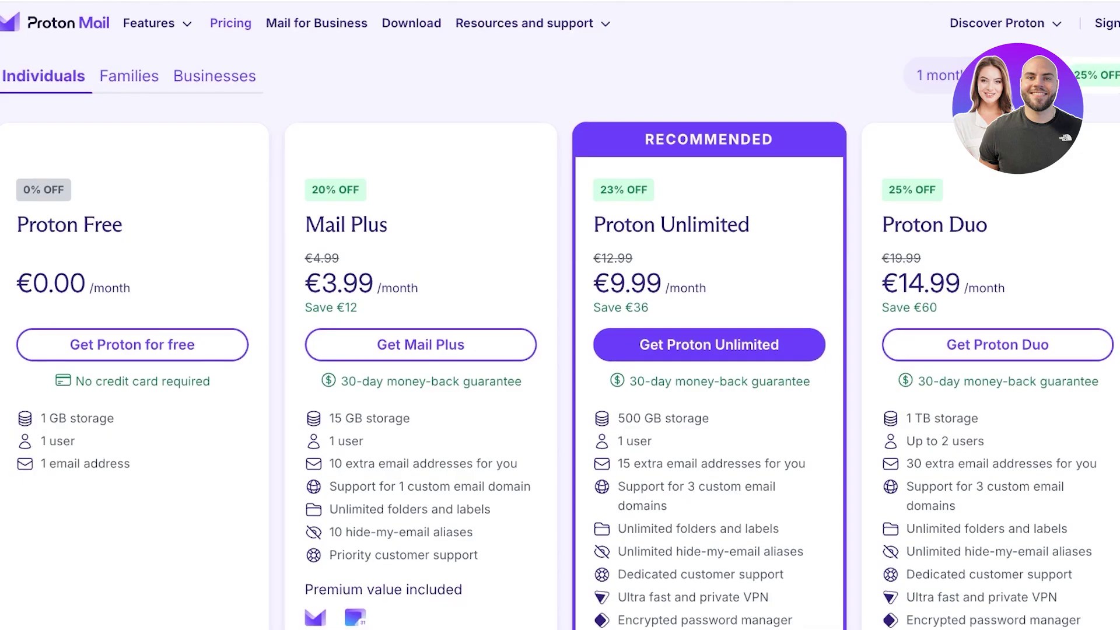
{"action": "scroll", "coordinate": [560, 327], "scroll_direction": "down", "scroll_amount": 3}
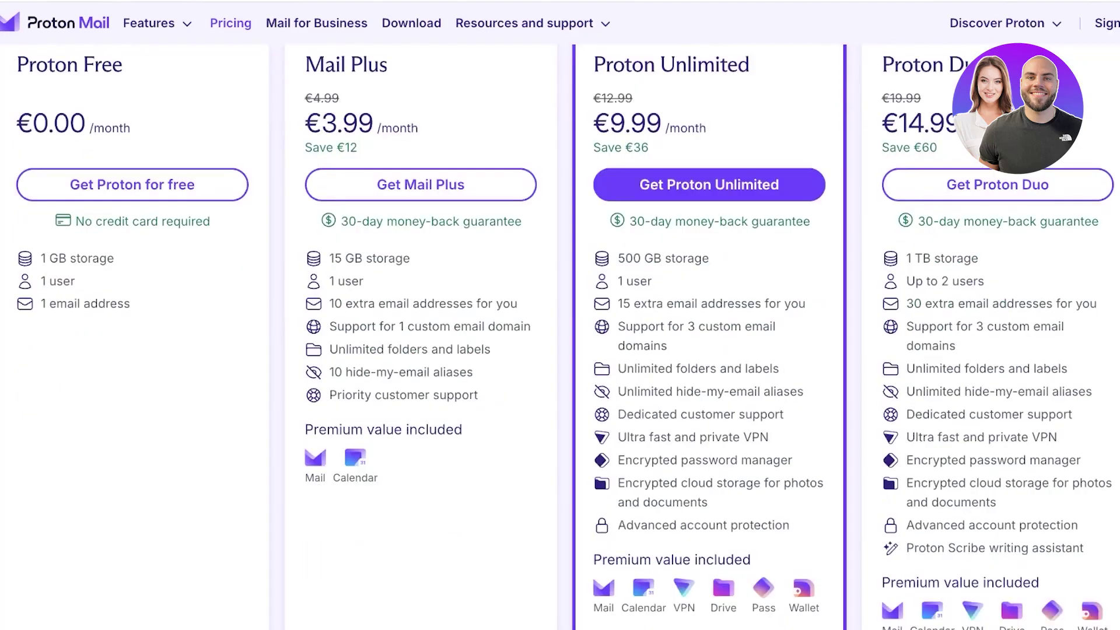
{"action": "left_click_drag", "start_coordinate": [330, 303], "coordinate": [518, 303]}
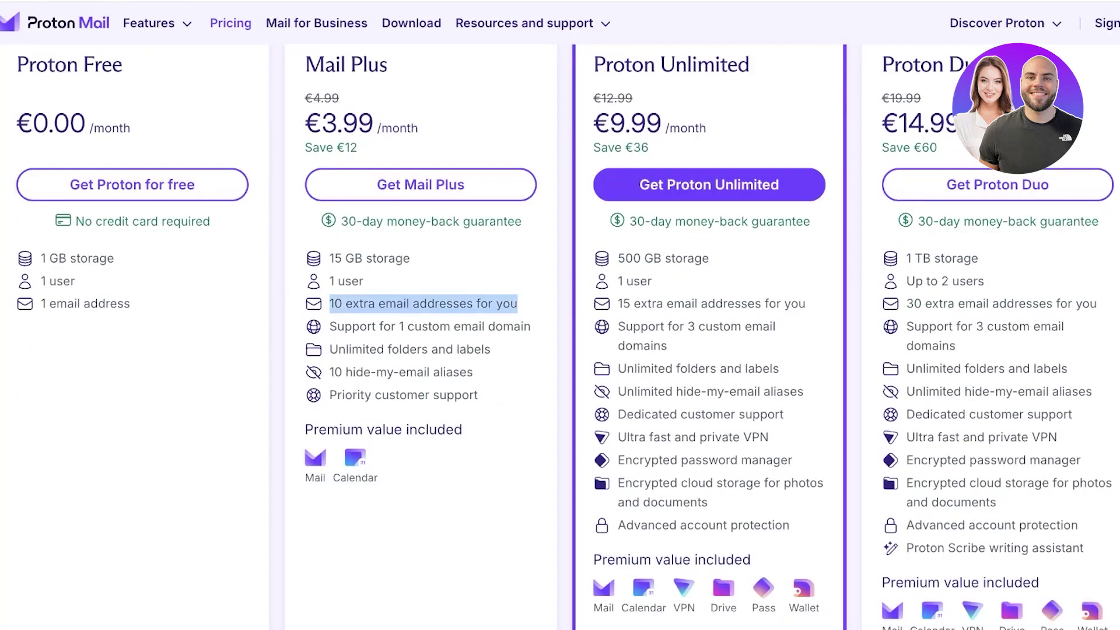
{"action": "left_click_drag", "start_coordinate": [352, 326], "coordinate": [487, 326]}
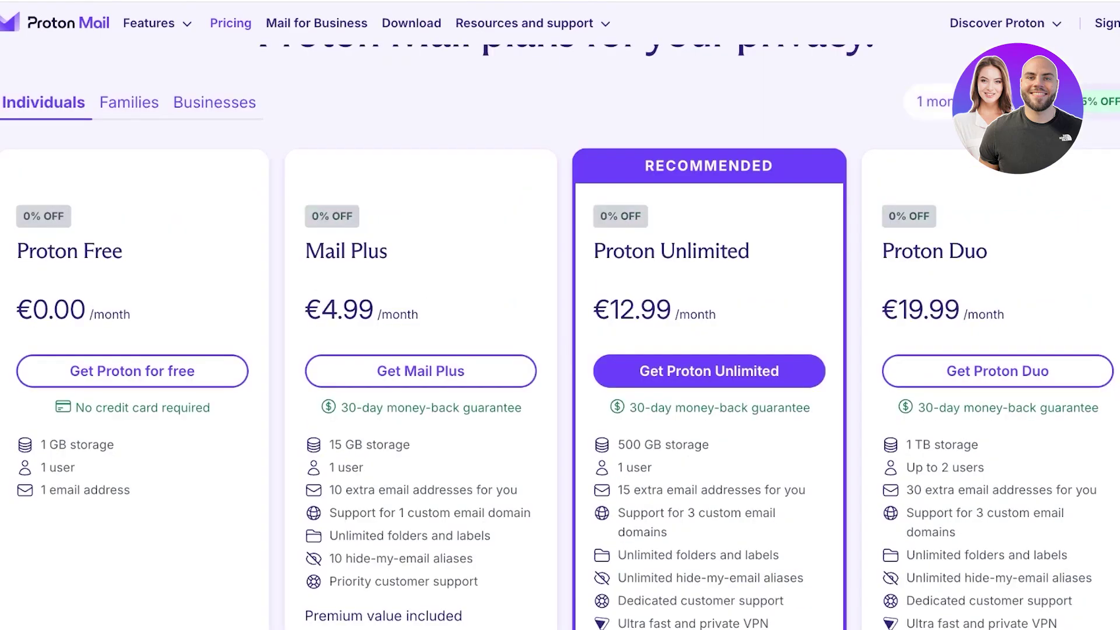
Compare the discounted 12-month prices, then switch back to monthly billing
{"action": "left_click", "coordinate": [1037, 102]}
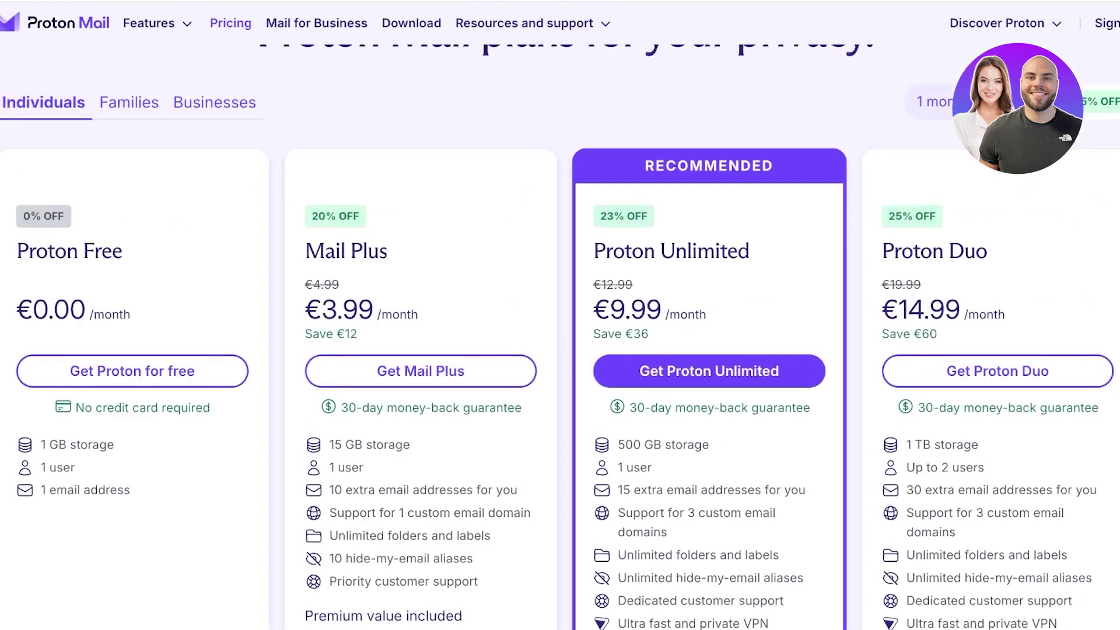
{"action": "scroll", "coordinate": [559, 336], "scroll_direction": "down", "scroll_amount": 1}
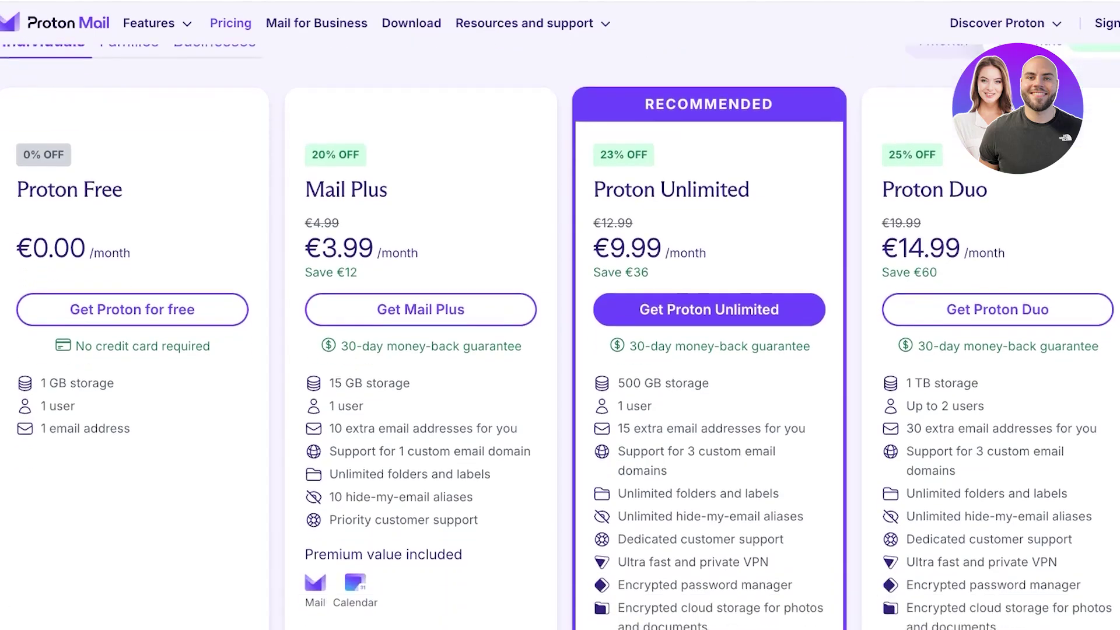
{"action": "scroll", "coordinate": [560, 336], "scroll_direction": "up", "scroll_amount": 3}
{"action": "left_click", "coordinate": [942, 188]}
{"action": "scroll", "coordinate": [420, 418], "scroll_direction": "down", "scroll_amount": 3}
{"action": "scroll", "coordinate": [420, 418], "scroll_direction": "up", "scroll_amount": 3}
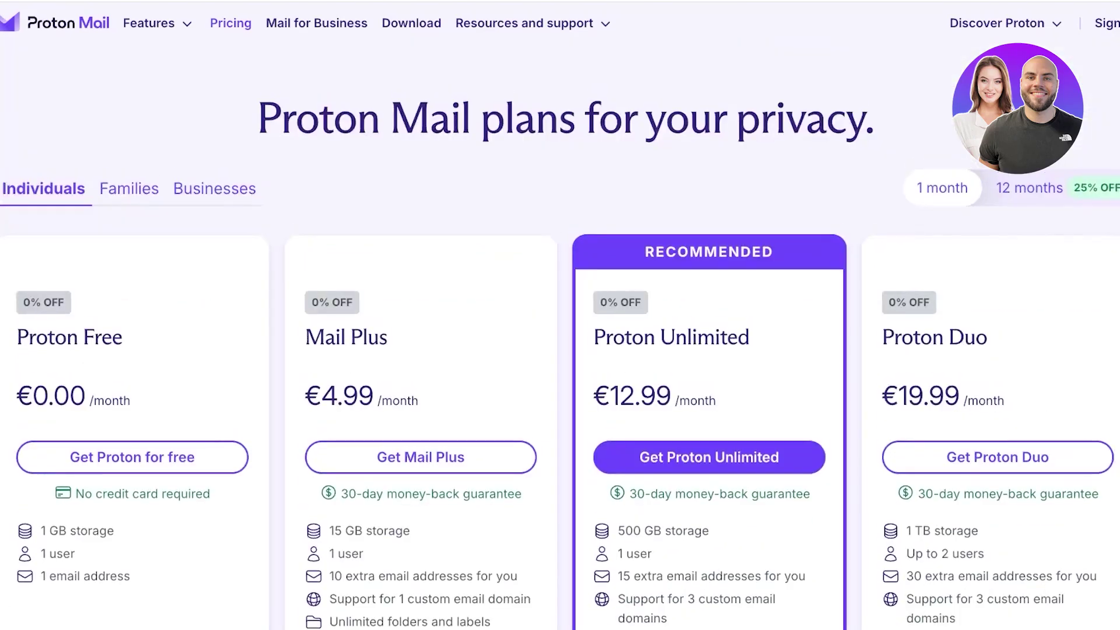
{"action": "scroll", "coordinate": [420, 418], "scroll_direction": "down", "scroll_amount": 1}
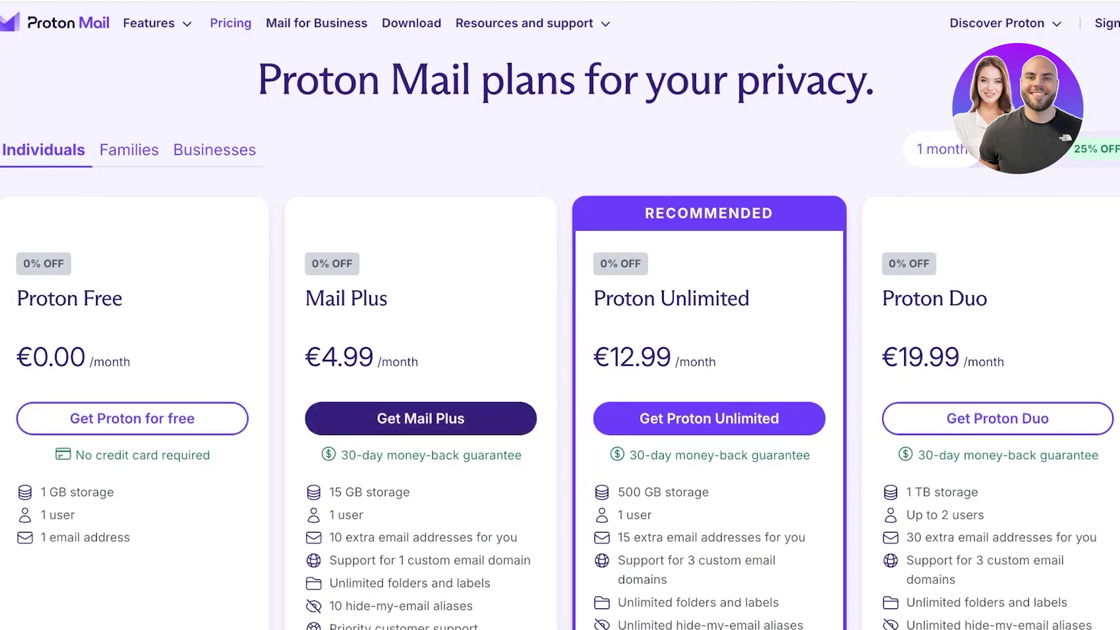
Start the Mail Plus signup and enter the desired username
{"action": "left_click", "coordinate": [420, 418]}
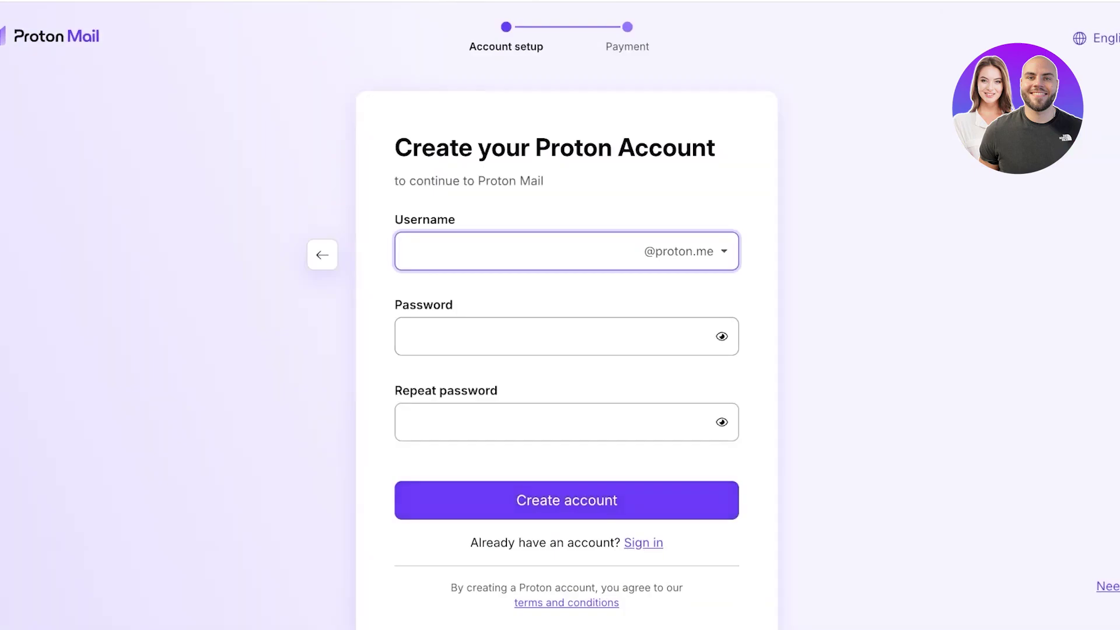
{"action": "type", "text": "w"}
{"action": "key", "text": "BackSpace"}
{"action": "left_click", "coordinate": [723, 251]}
{"action": "key", "text": "Escape"}
Enter the account password and repeat it in the confirmation field
{"action": "left_click", "coordinate": [560, 337]}
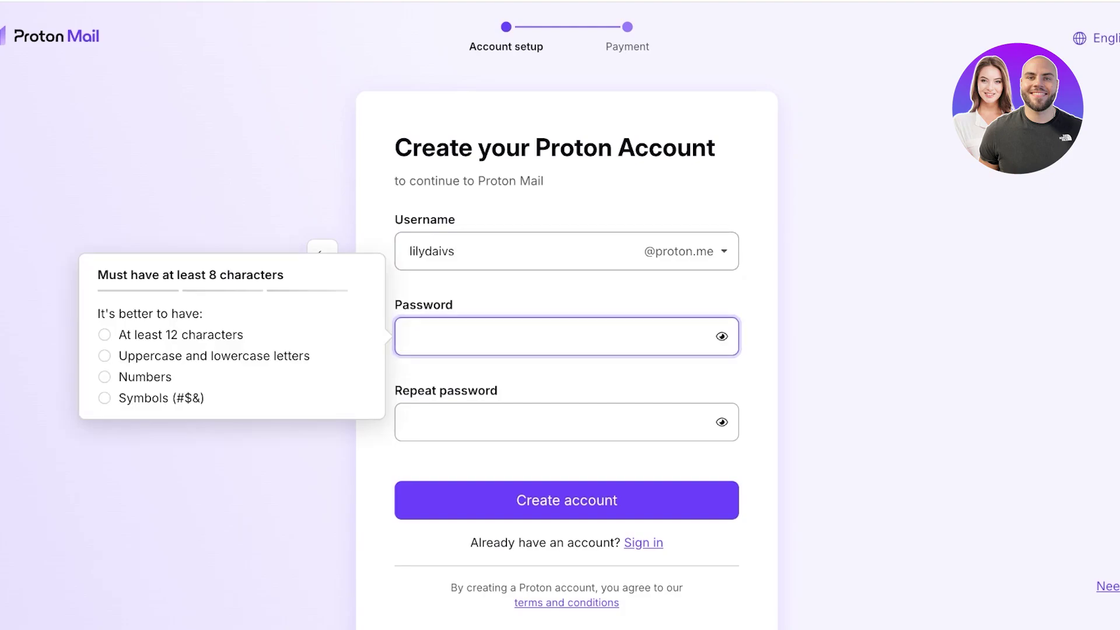
{"action": "type", "text": "••••••"}
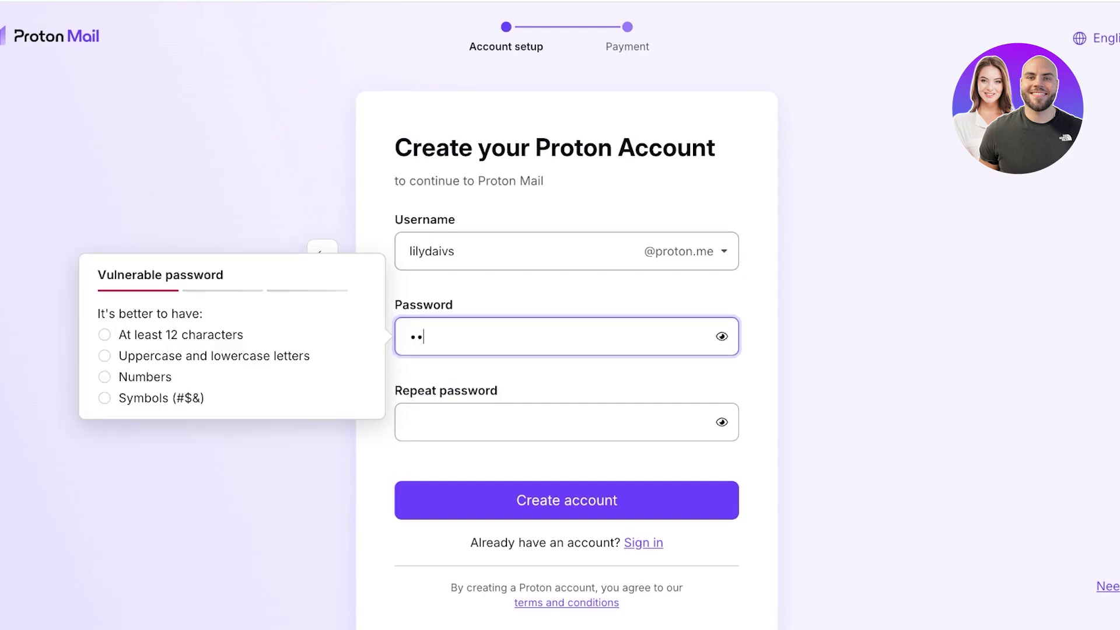
{"action": "type", "text": "•••"}
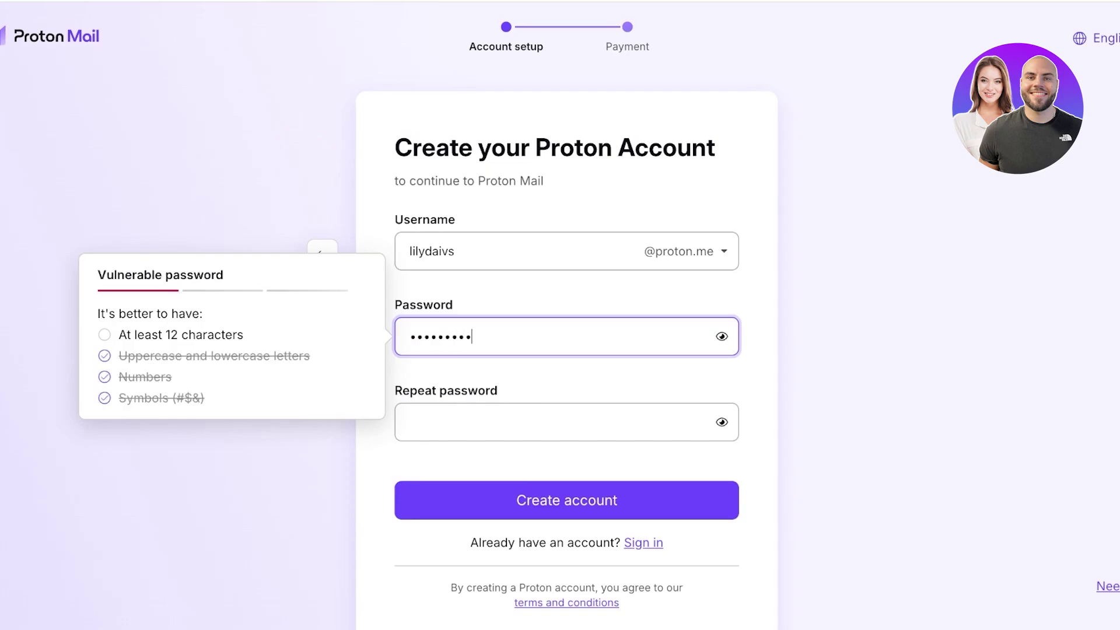
{"action": "left_click", "coordinate": [409, 422]}
{"action": "type", "text": "•••••••••"}
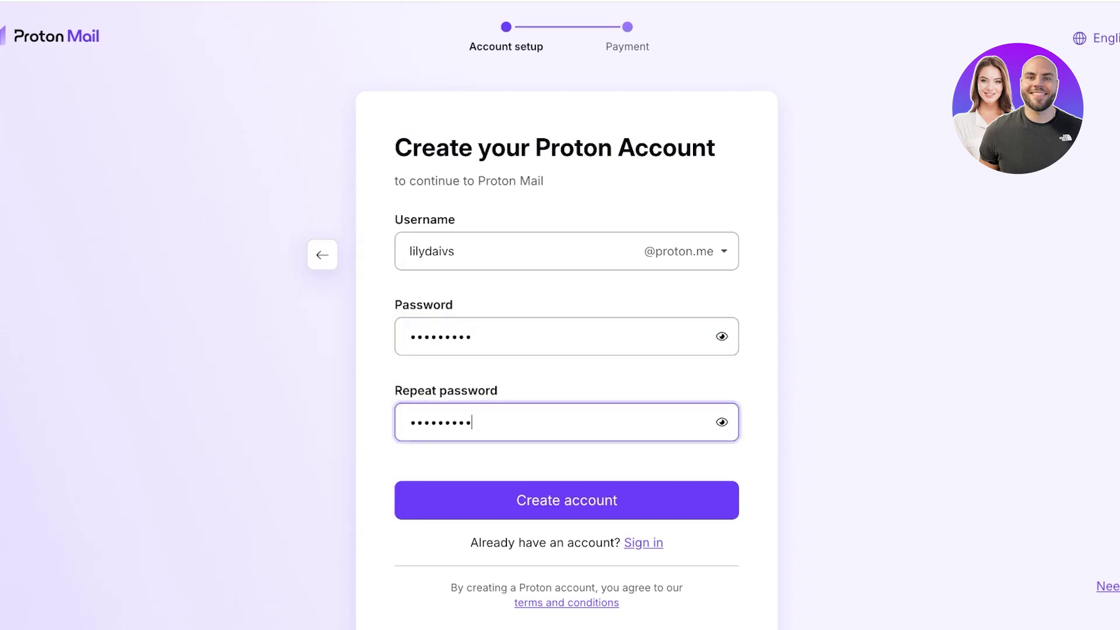
{"action": "key", "text": "Tab"}
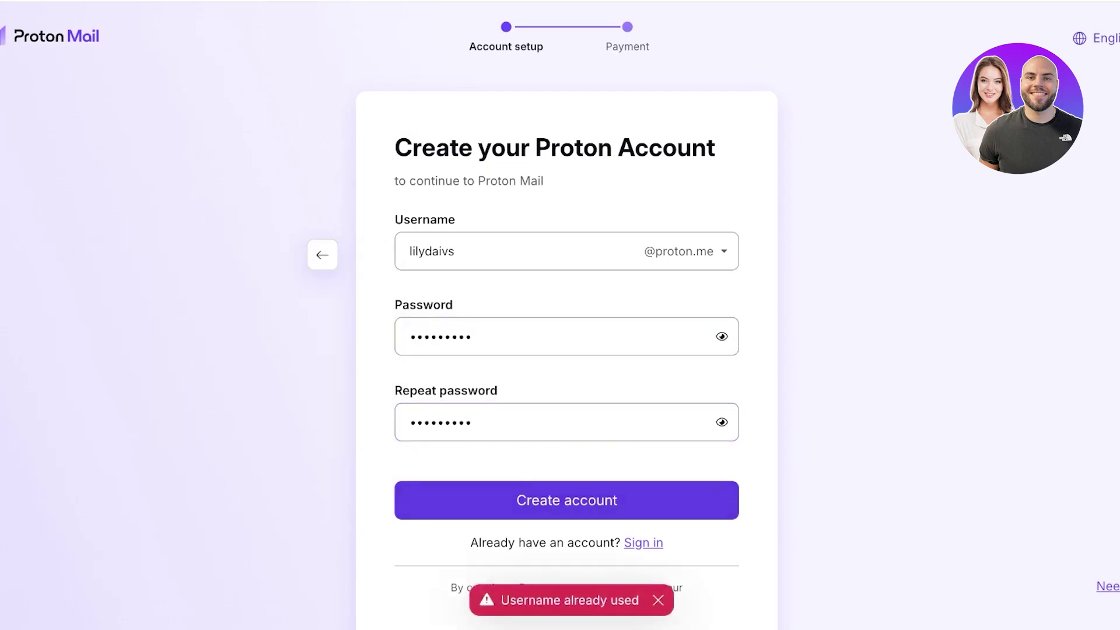
Replace the already-taken username with a corrected variant and submit the signup form
{"action": "left_click", "coordinate": [456, 251]}
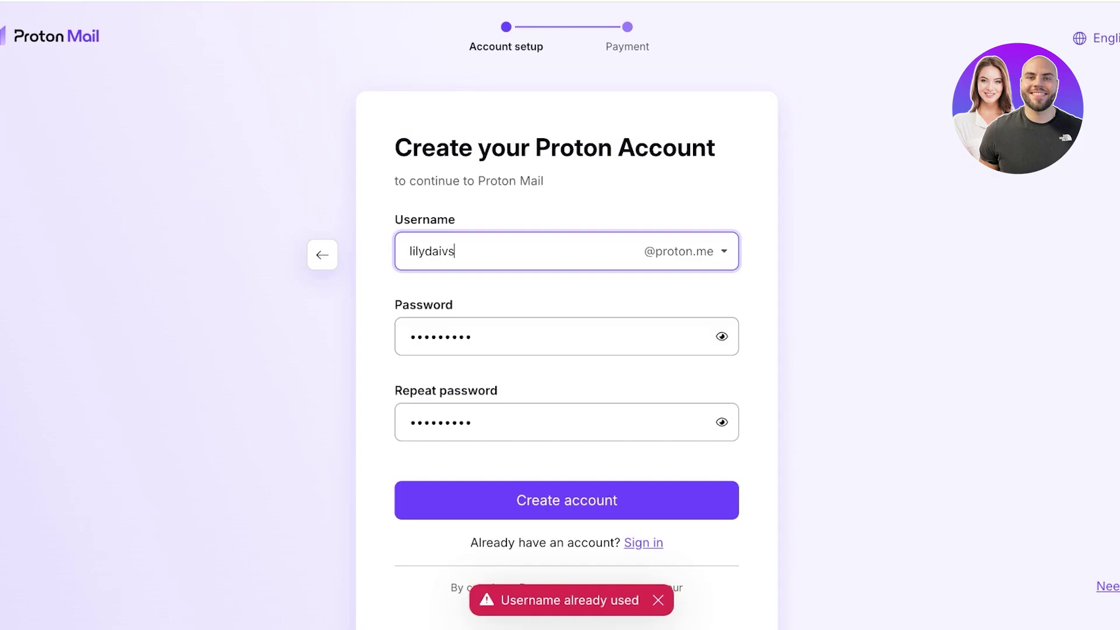
{"action": "key", "text": "Left"}
{"action": "key", "text": "Left"}
{"action": "key", "text": "Left"}
{"action": "key", "text": "Left"}
{"action": "key", "text": "Left"}
{"action": "key", "text": "Left"}
{"action": "key", "text": "BackSpace"}
{"action": "key", "text": "BackSpace"}
{"action": "key", "text": "BackSpace"}
{"action": "key", "text": "Delete"}
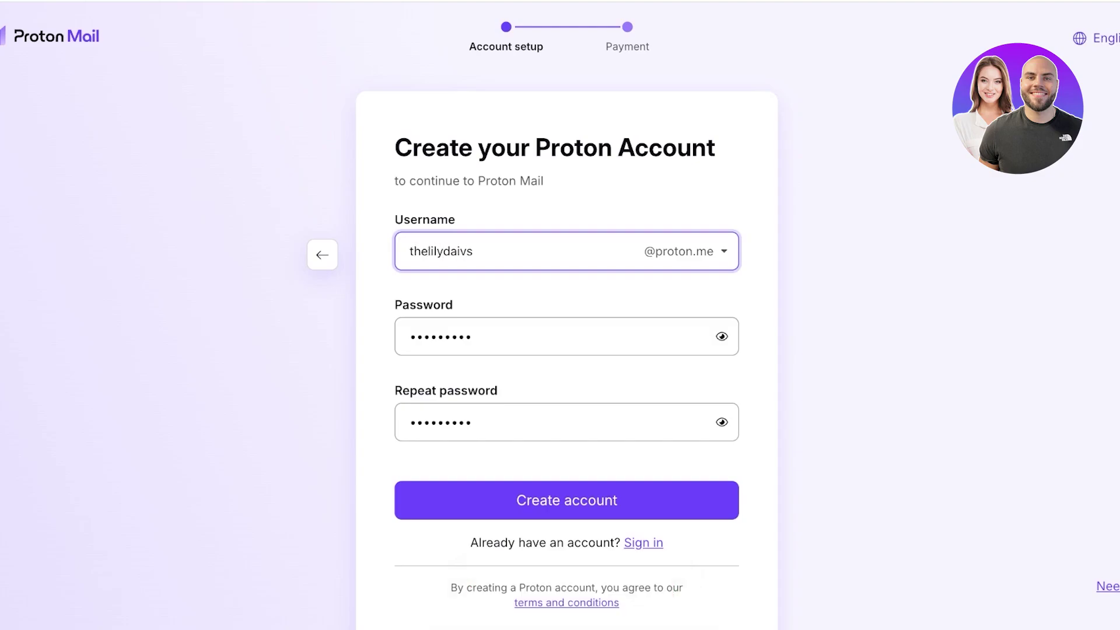
{"action": "key", "text": "Right"}
{"action": "key", "text": "Right"}
{"action": "key", "text": "Delete"}
{"action": "key", "text": "Delete"}
{"action": "key", "text": "Delete"}
{"action": "key", "text": "Return"}
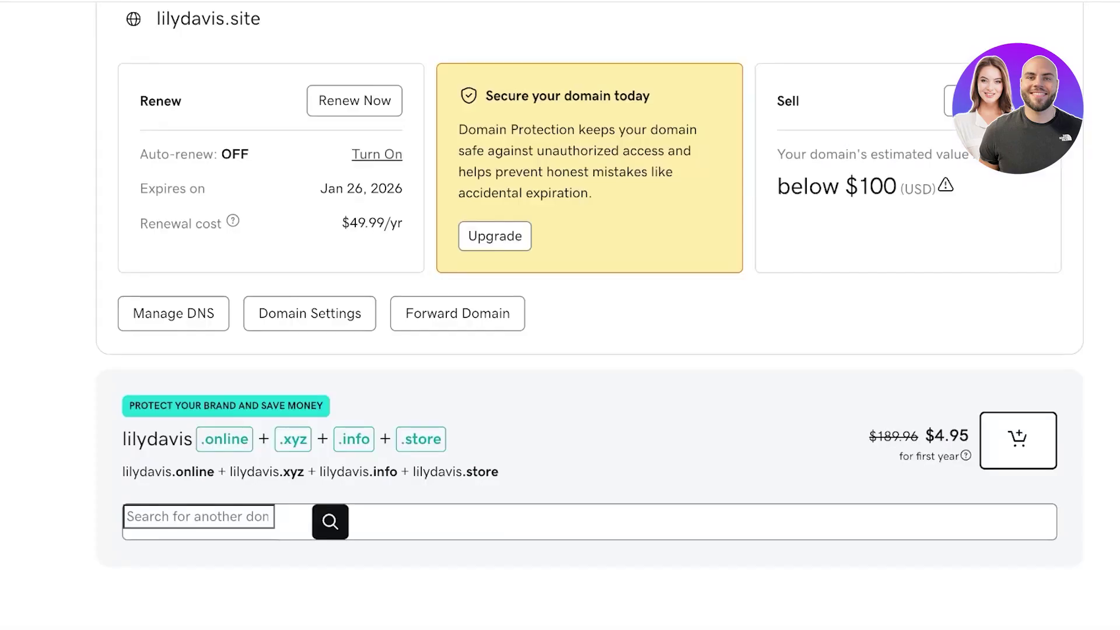
{"action": "mouse_move", "coordinate": [35, 180]}
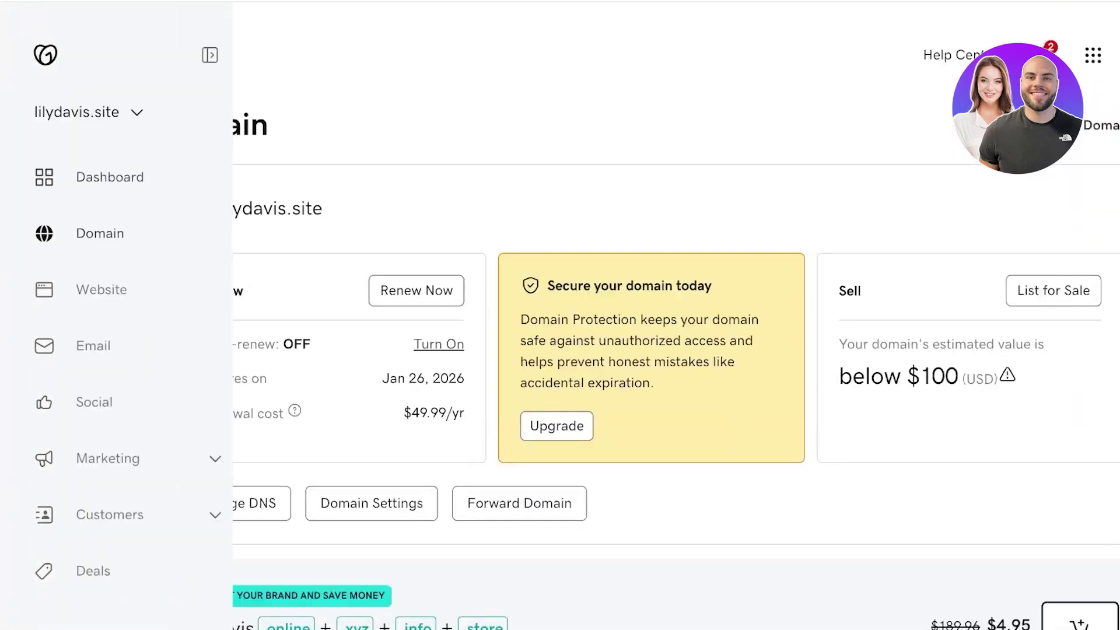
{"action": "left_click", "coordinate": [87, 112]}
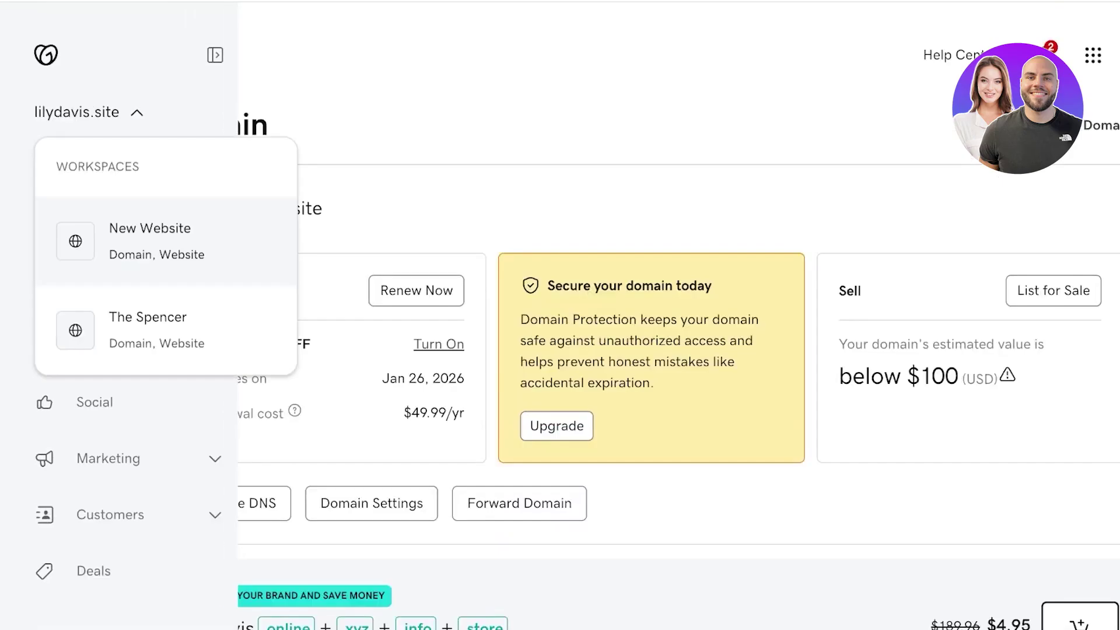
{"action": "left_click", "coordinate": [88, 112]}
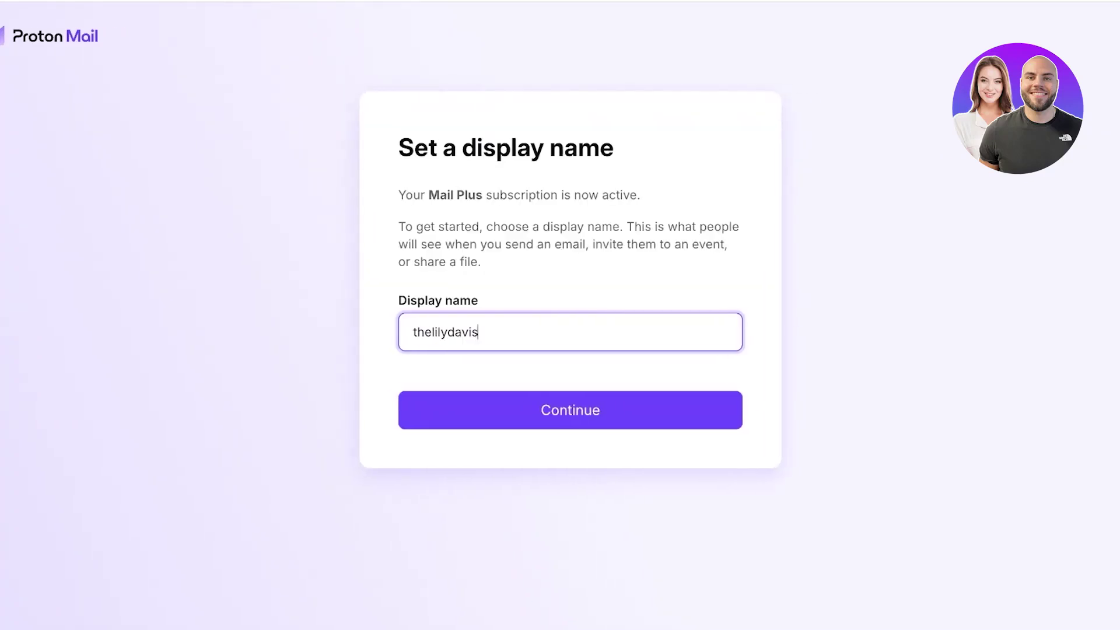
Confirm the display name, skip the recovery method setup and step through the onboarding tips
{"action": "key", "text": "Return"}
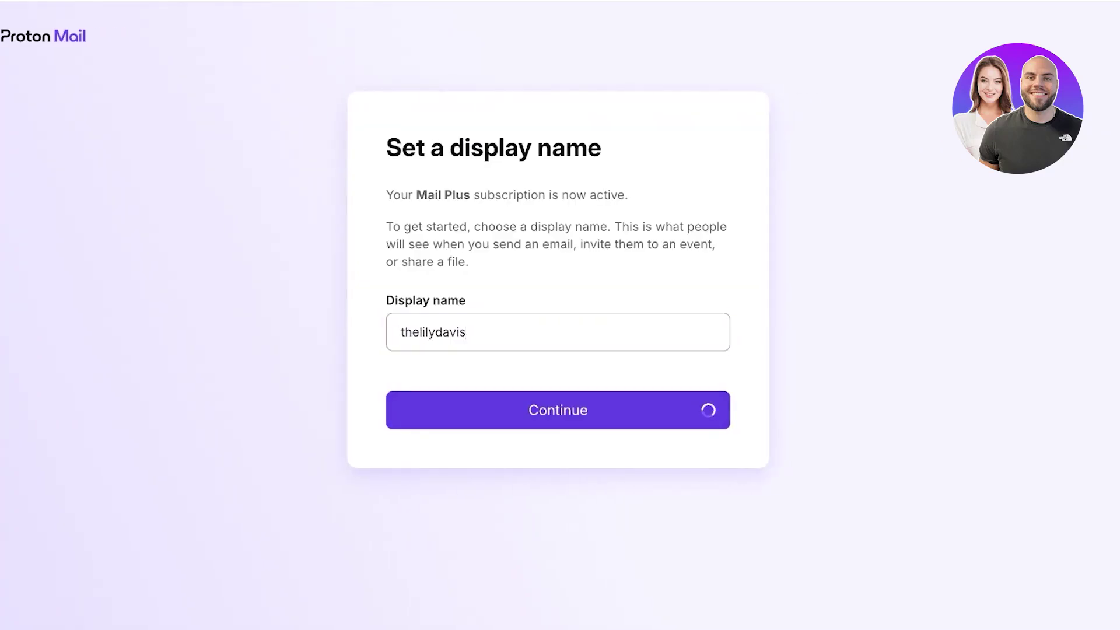
{"action": "left_click", "coordinate": [558, 496]}
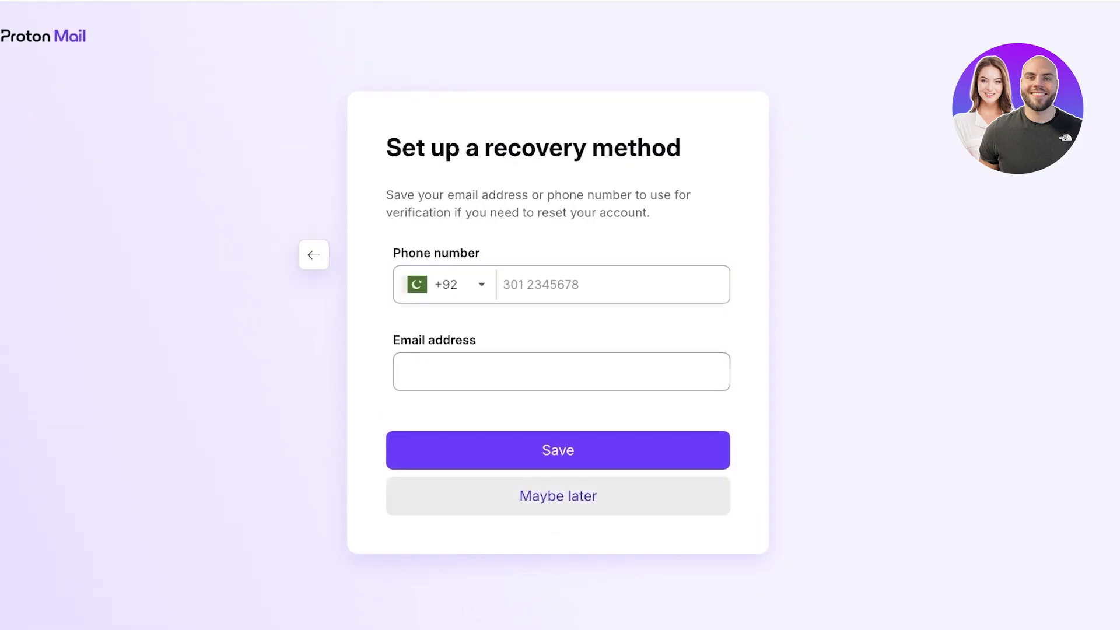
{"action": "left_click", "coordinate": [558, 362]}
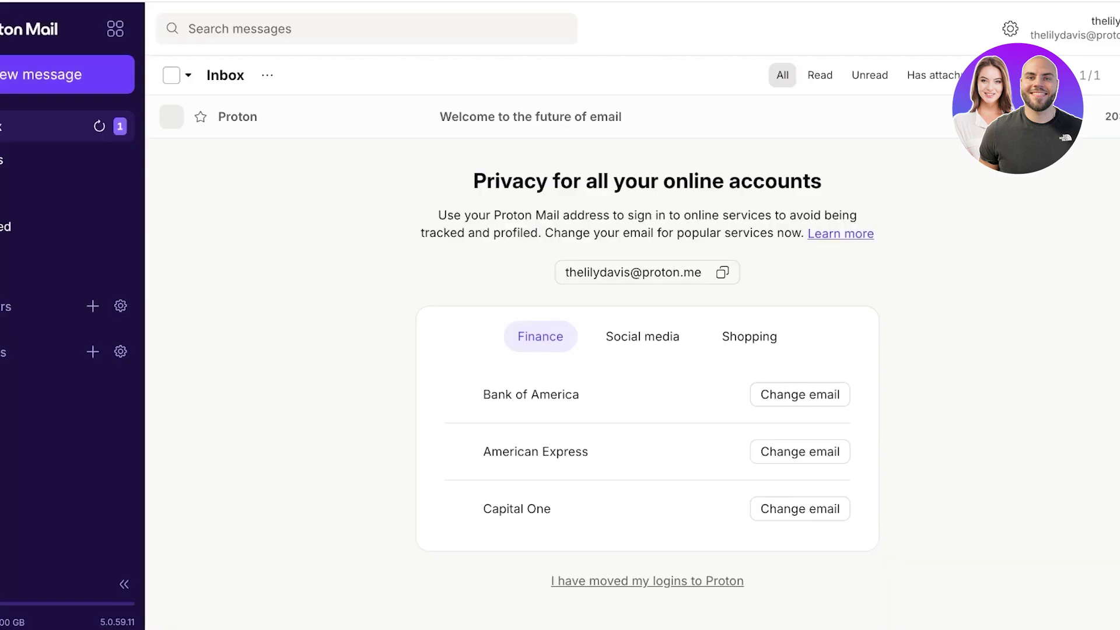
{"action": "key", "text": "Return"}
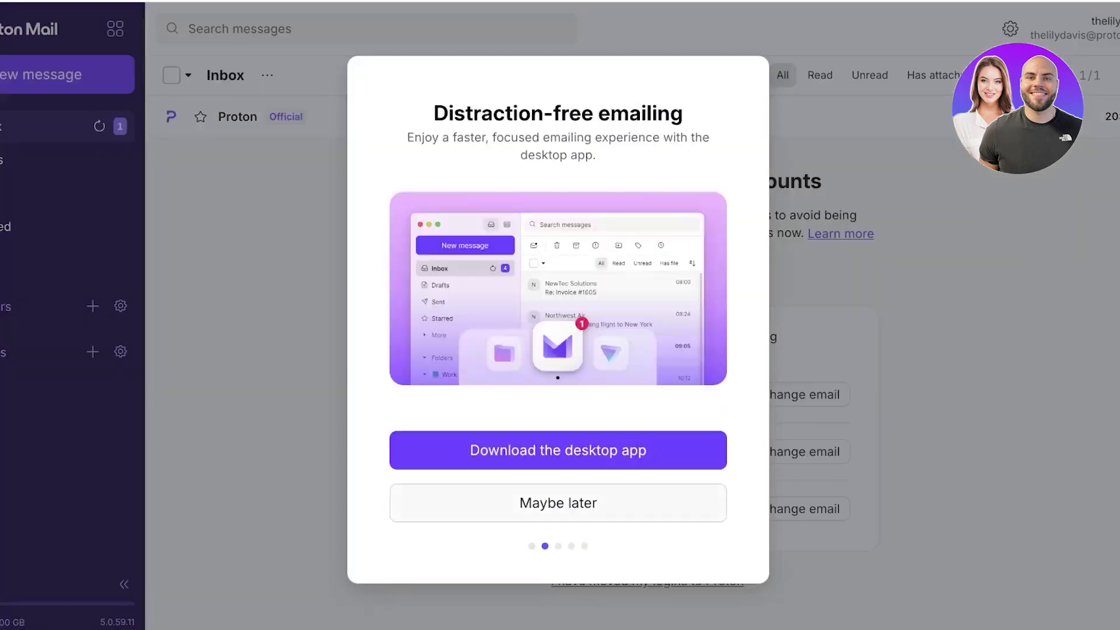
{"action": "key", "text": "Return"}
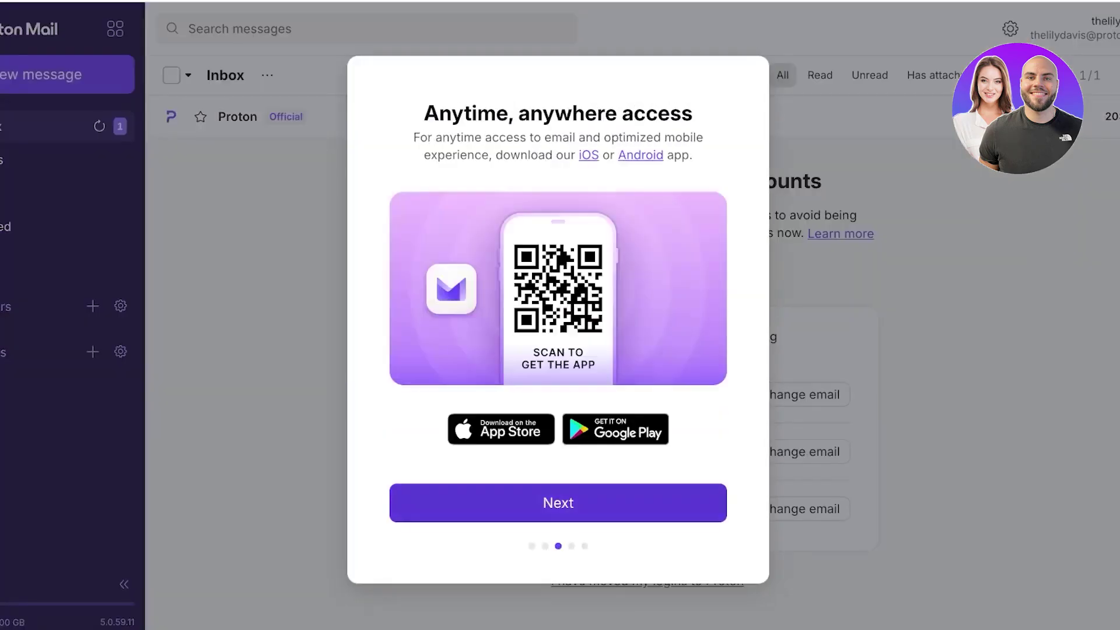
{"action": "key", "text": "Return"}
Turn off spam/trash auto-delete, shorter address and dark web monitoring, then start using Proton
{"action": "left_click", "coordinate": [709, 392]}
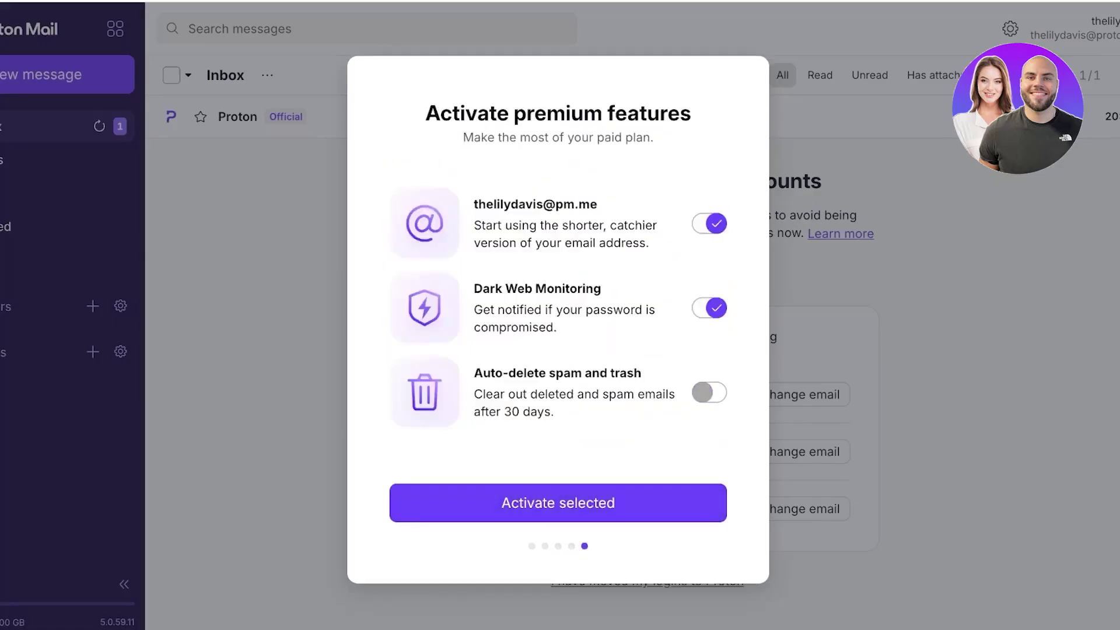
{"action": "left_click", "coordinate": [709, 223]}
{"action": "left_click", "coordinate": [709, 308]}
{"action": "key", "text": "Return"}
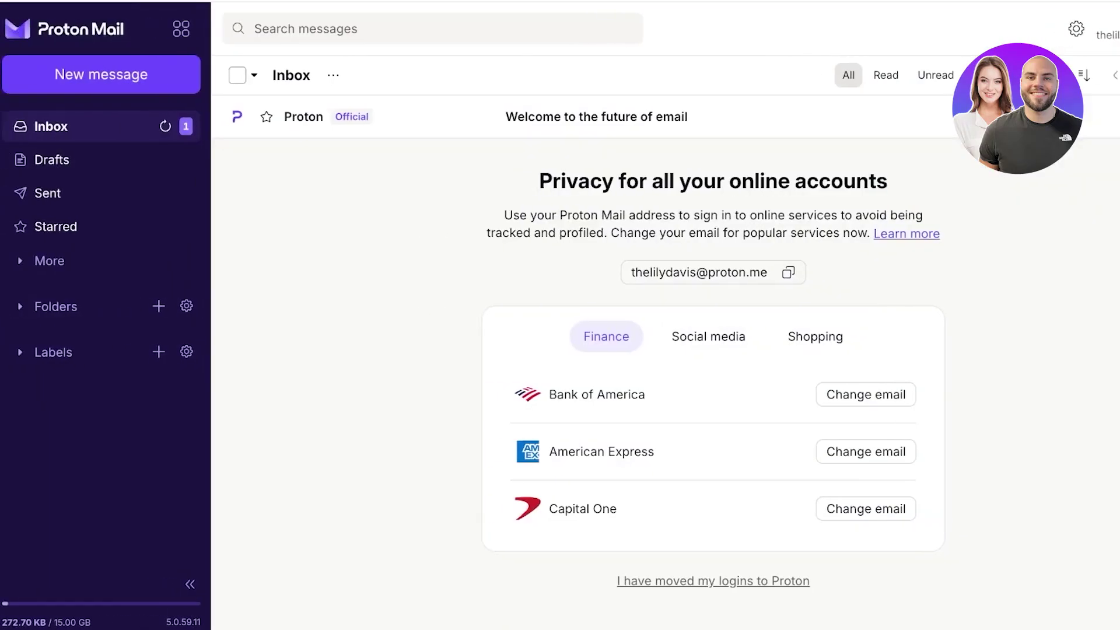
Show the extra mail folders and expand the Folders and Labels sections
{"action": "left_click", "coordinate": [49, 261]}
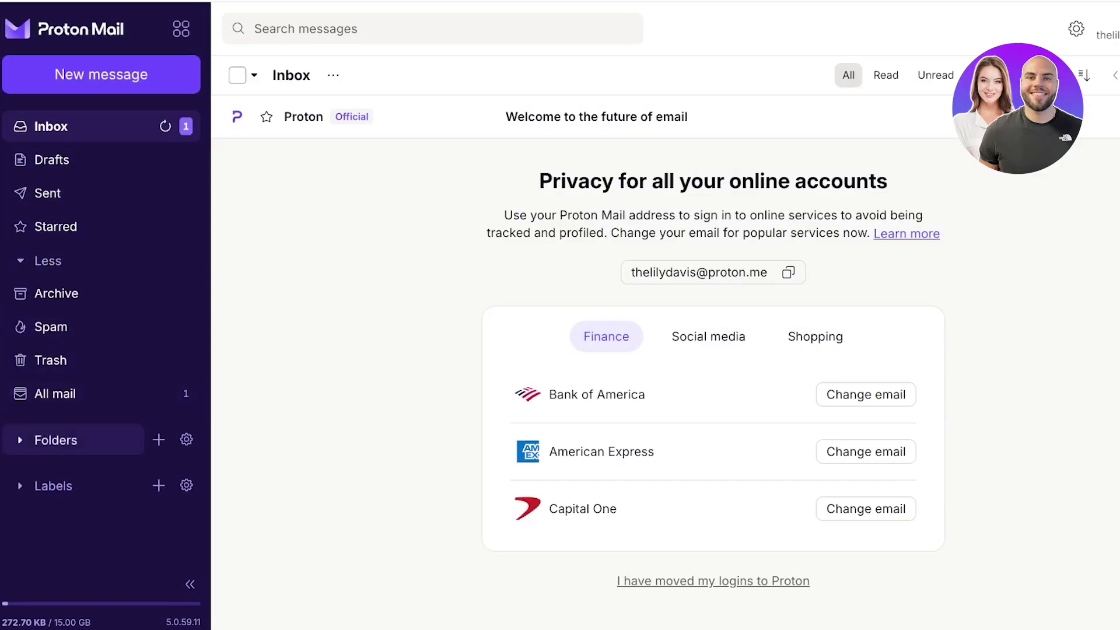
{"action": "left_click", "coordinate": [56, 440]}
{"action": "left_click", "coordinate": [53, 516]}
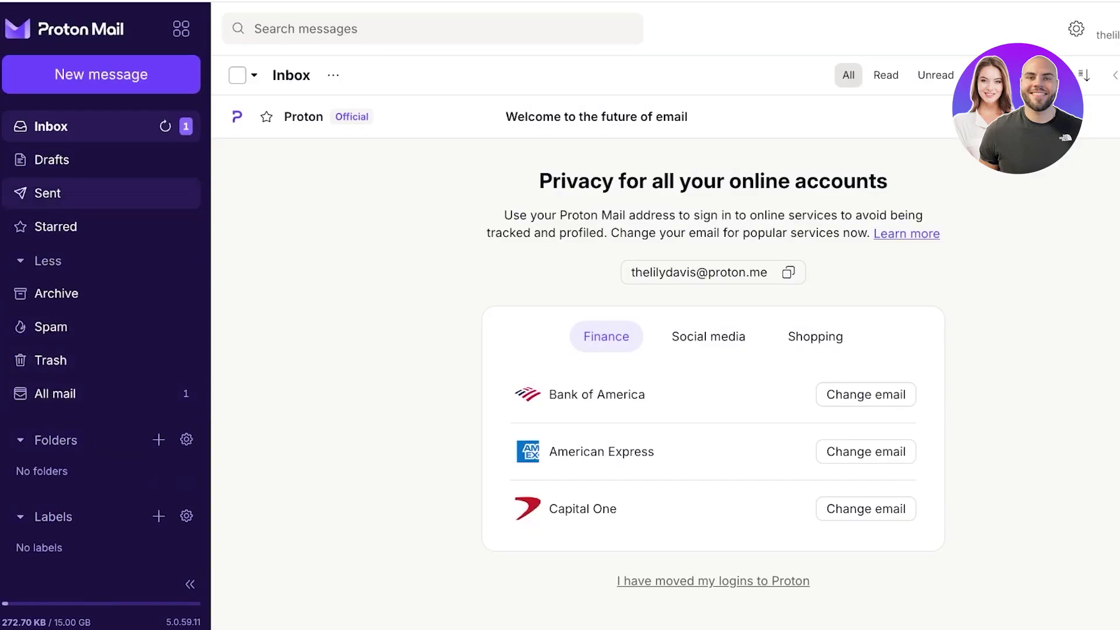
Reload Mail from the Proton apps grid and open the account menu
{"action": "left_click", "coordinate": [181, 28]}
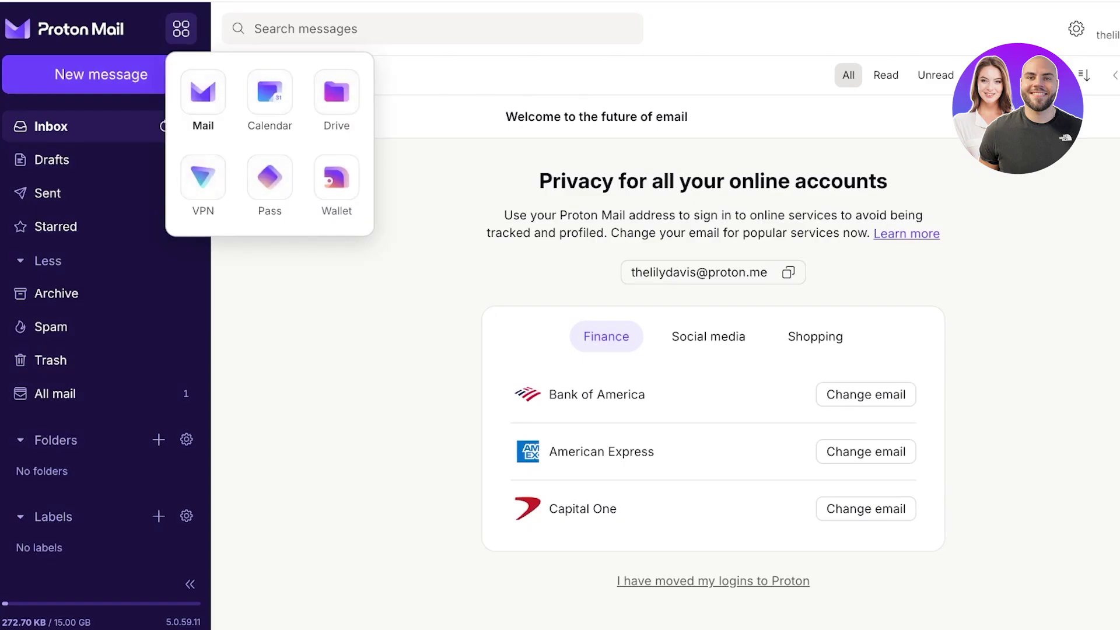
{"action": "left_click", "coordinate": [203, 93]}
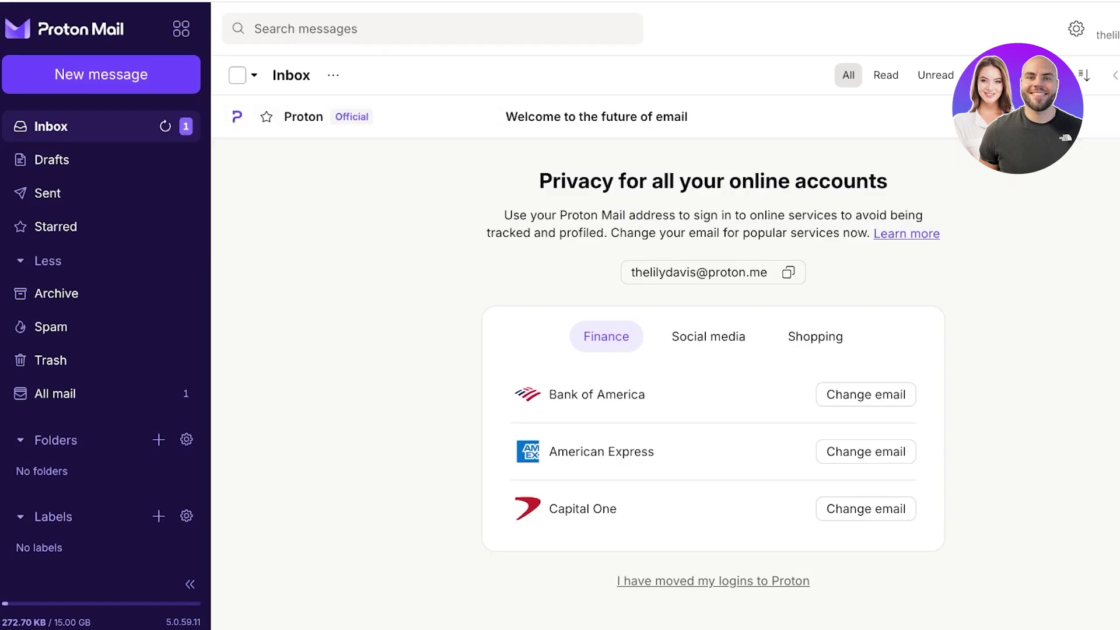
{"action": "left_click", "coordinate": [1100, 28]}
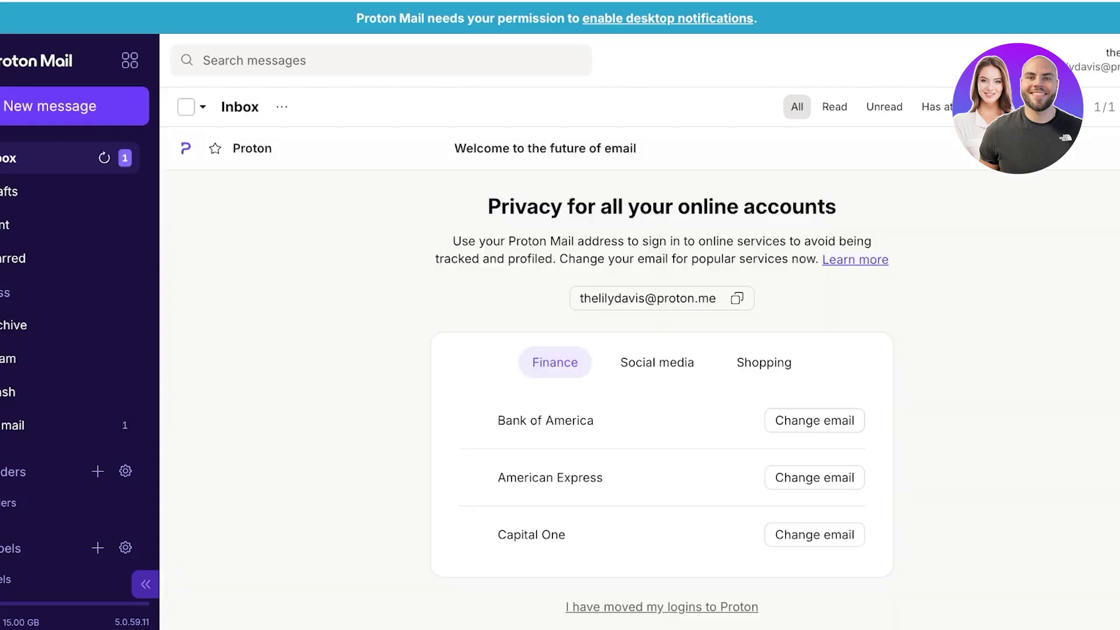
Toggle the quick settings panel a few times, then open All settings to reach the Dashboard
{"action": "left_click", "coordinate": [1024, 61]}
{"action": "scroll", "coordinate": [991, 342], "scroll_direction": "down", "scroll_amount": 3}
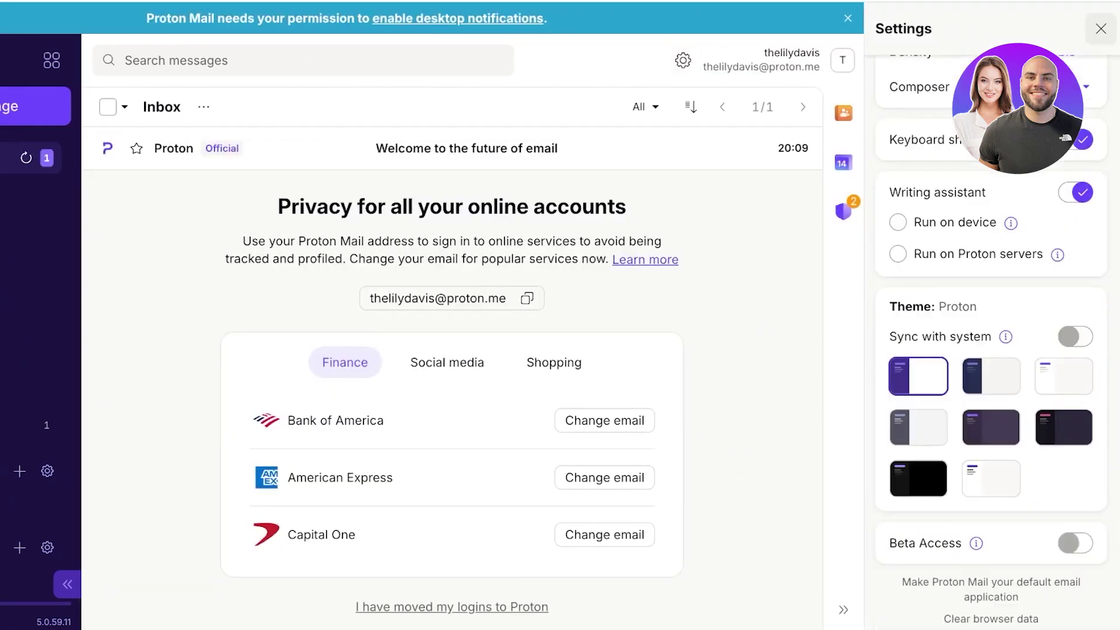
{"action": "left_click", "coordinate": [1100, 28]}
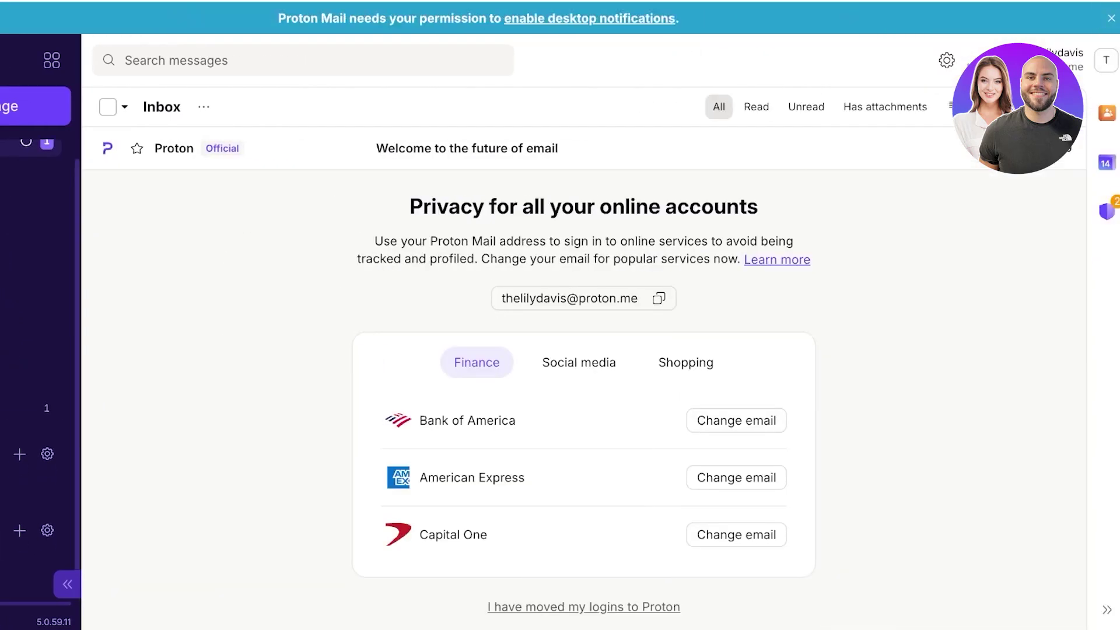
{"action": "left_click", "coordinate": [946, 60]}
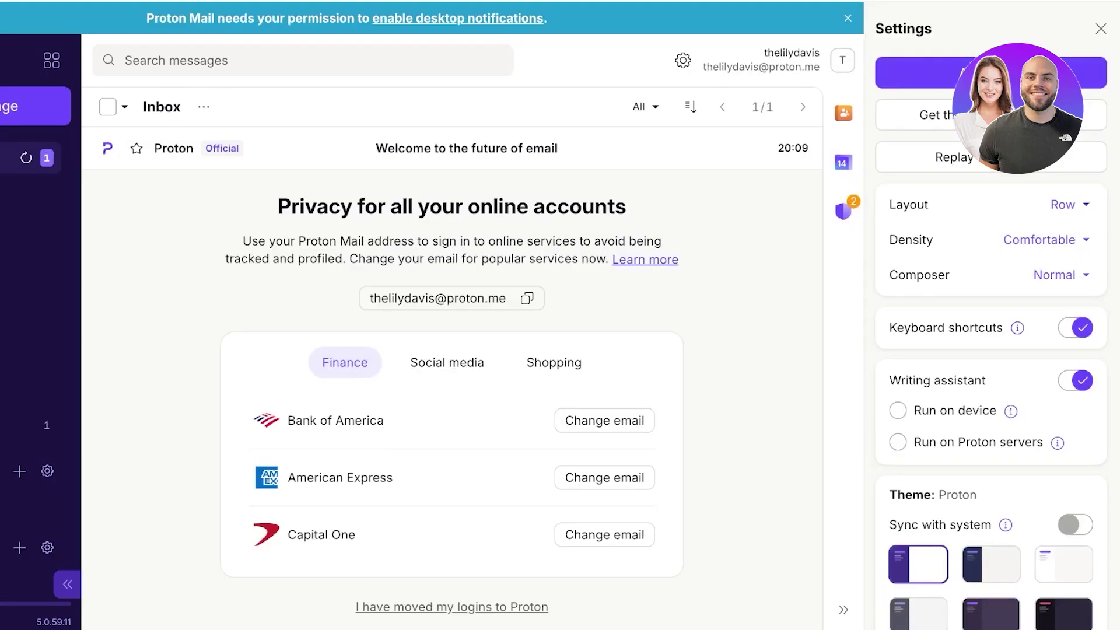
{"action": "left_click", "coordinate": [1100, 28]}
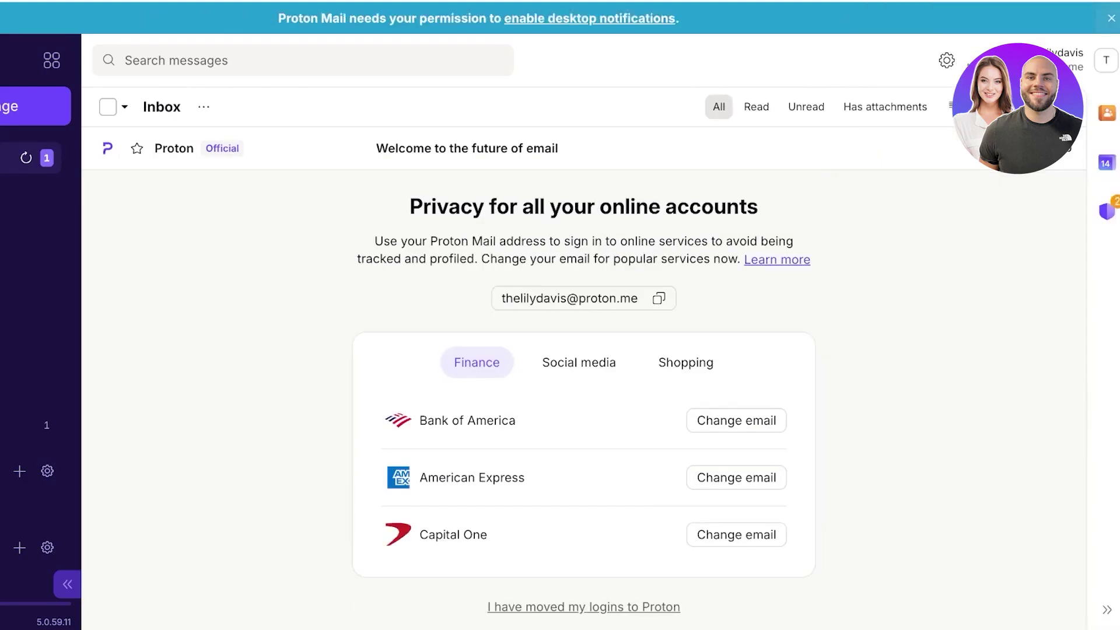
{"action": "left_click", "coordinate": [946, 60]}
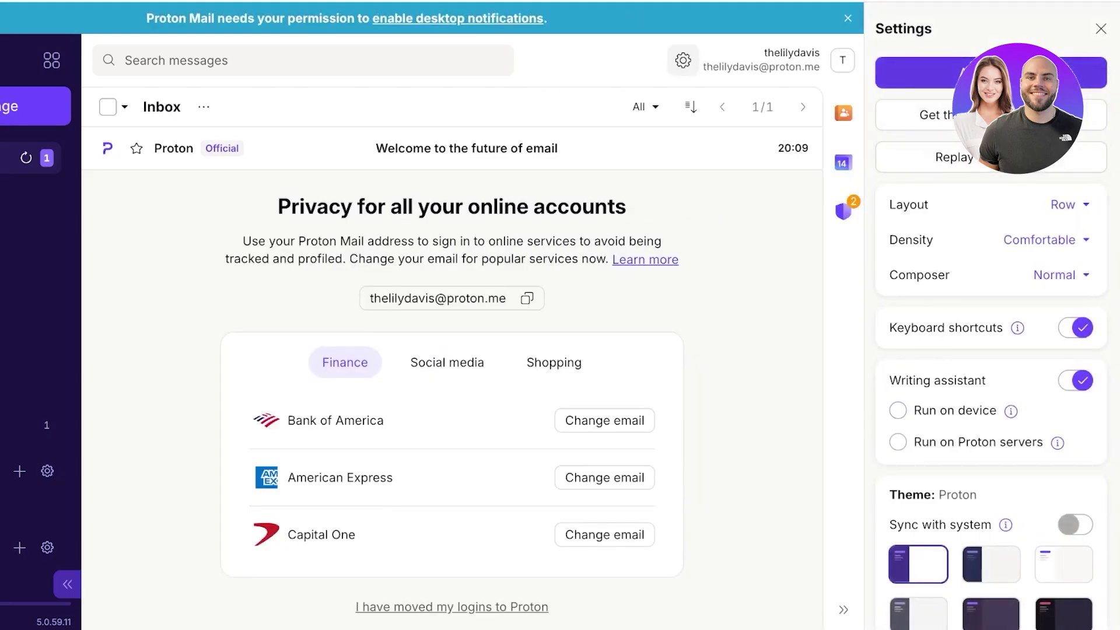
{"action": "left_click", "coordinate": [990, 73]}
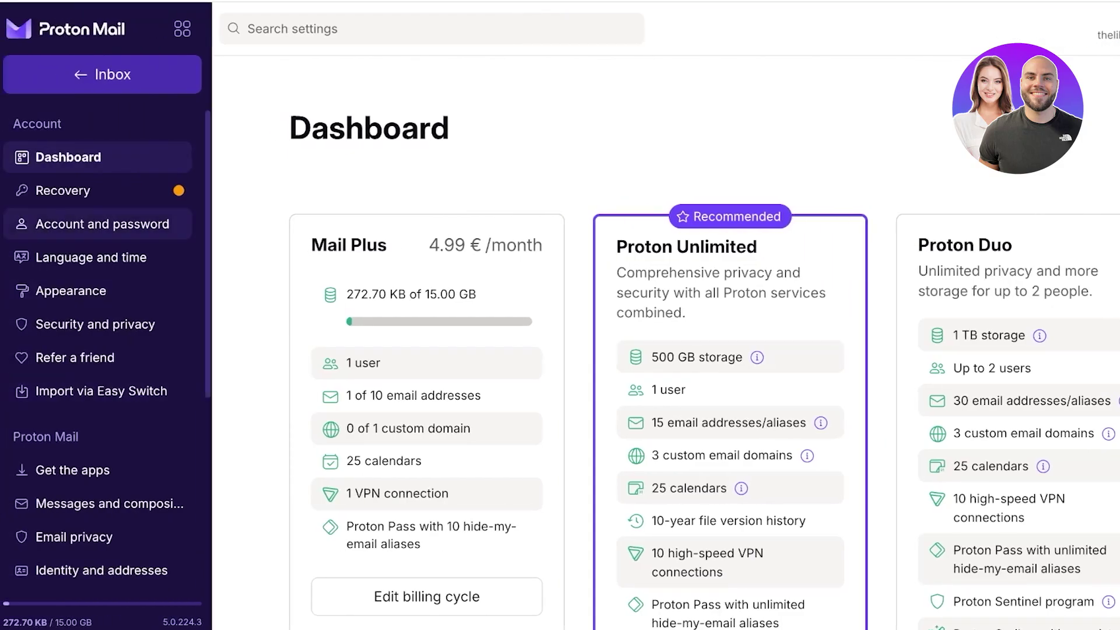
Scroll the settings sidebar and open Domain names under Proton Mail
{"action": "scroll", "coordinate": [99, 220], "scroll_direction": "down", "scroll_amount": 5}
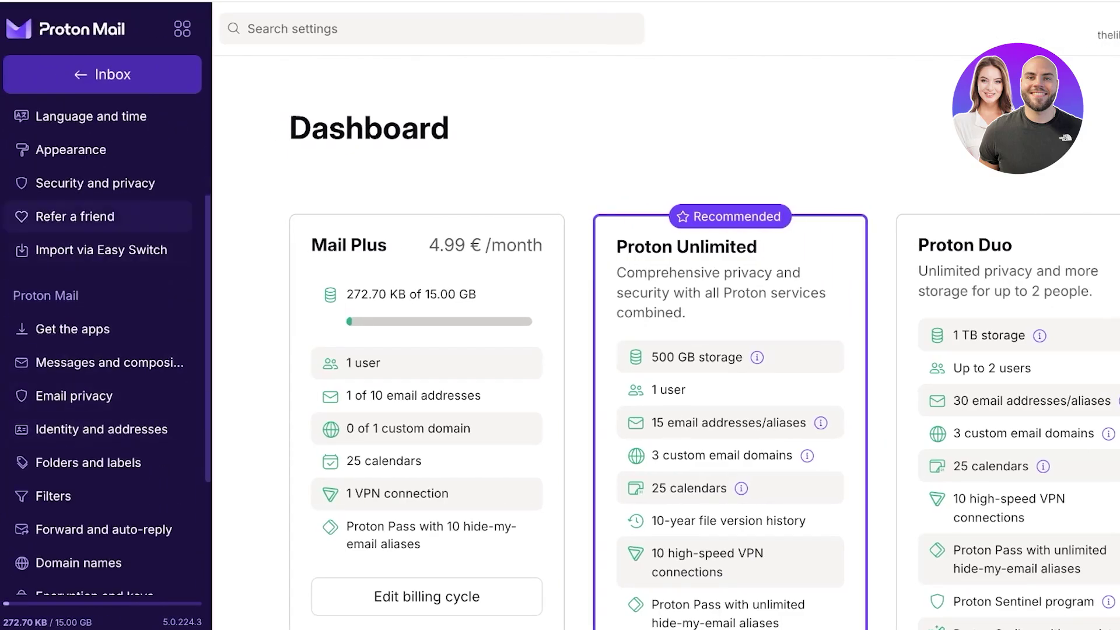
{"action": "scroll", "coordinate": [99, 217], "scroll_direction": "down", "scroll_amount": 5}
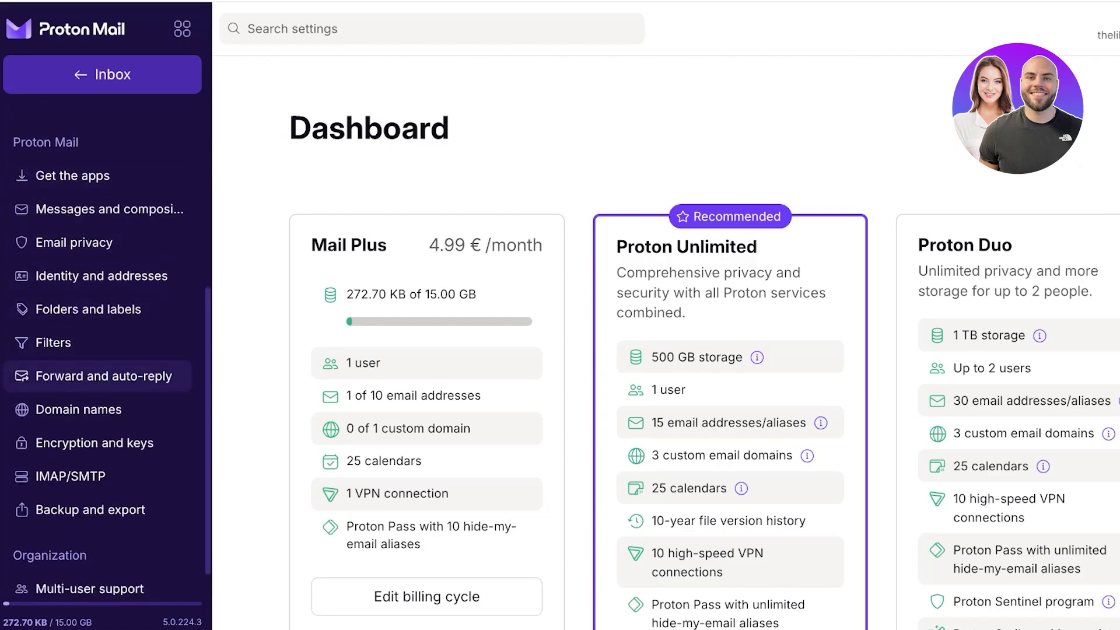
{"action": "scroll", "coordinate": [99, 376], "scroll_direction": "down", "scroll_amount": 1}
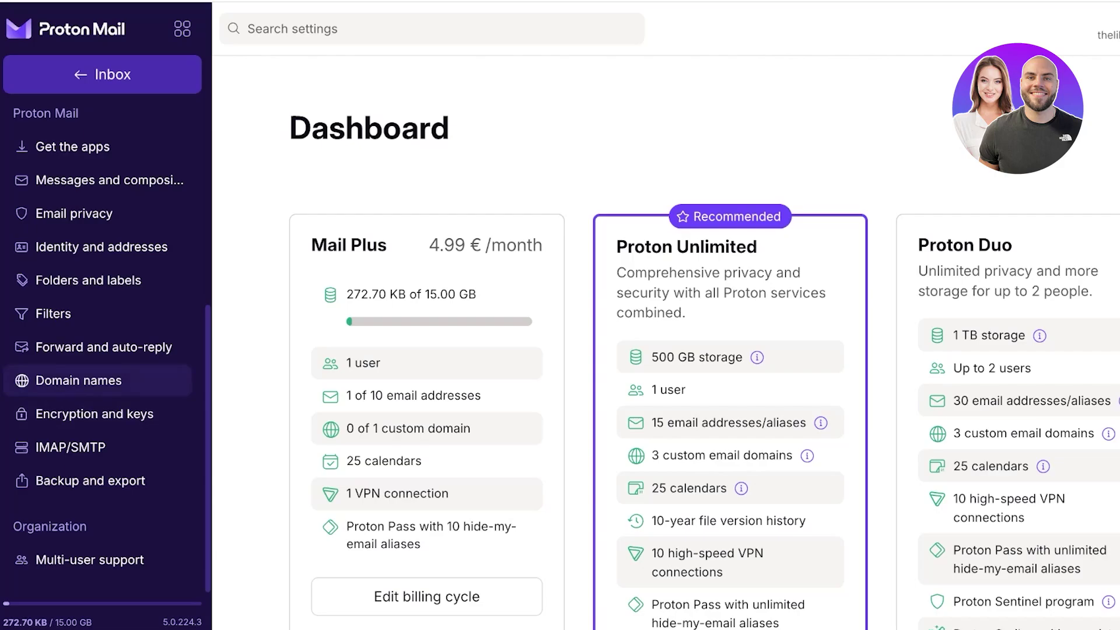
{"action": "left_click", "coordinate": [80, 380]}
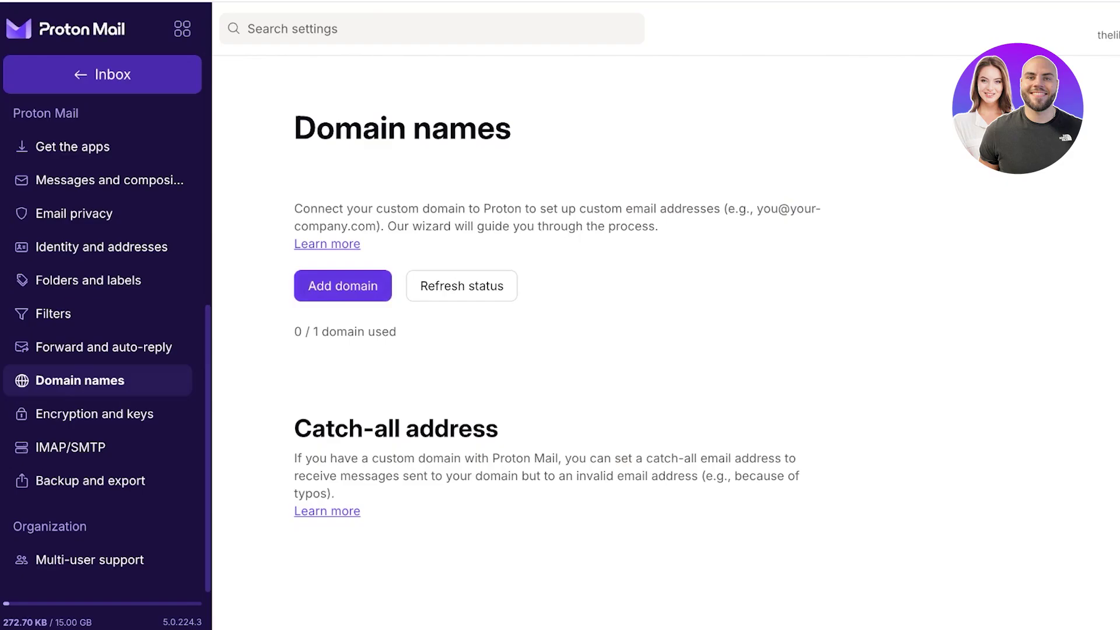
Add the custom .site domain and copy its TXT verification value from the Verify step
{"action": "left_click", "coordinate": [343, 286]}
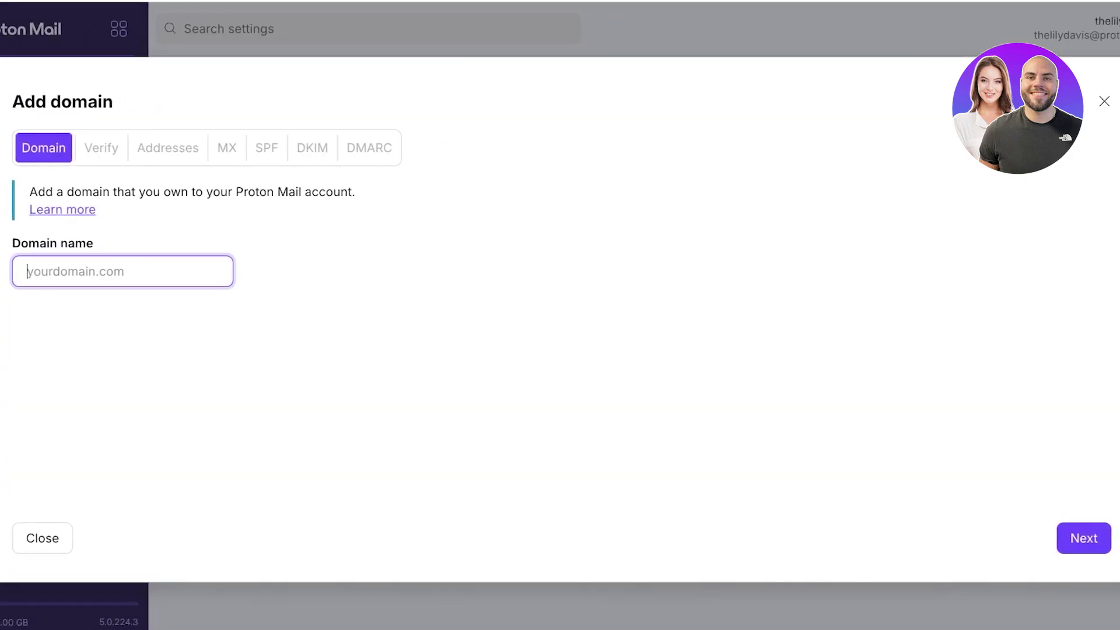
{"action": "type", "text": "lilydavis"}
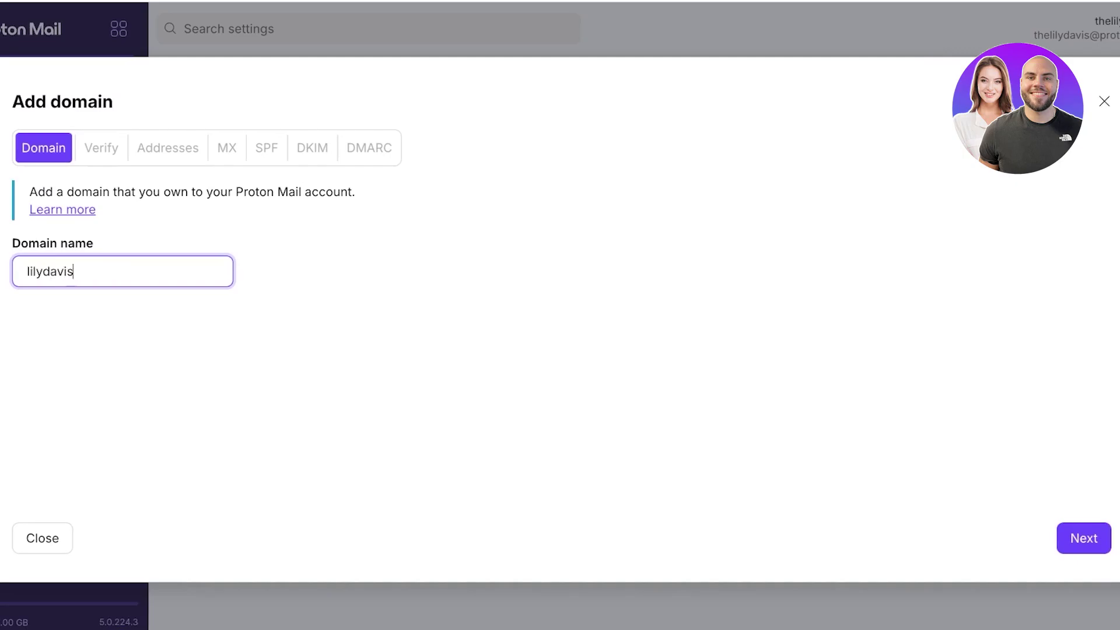
{"action": "type", "text": ".site"}
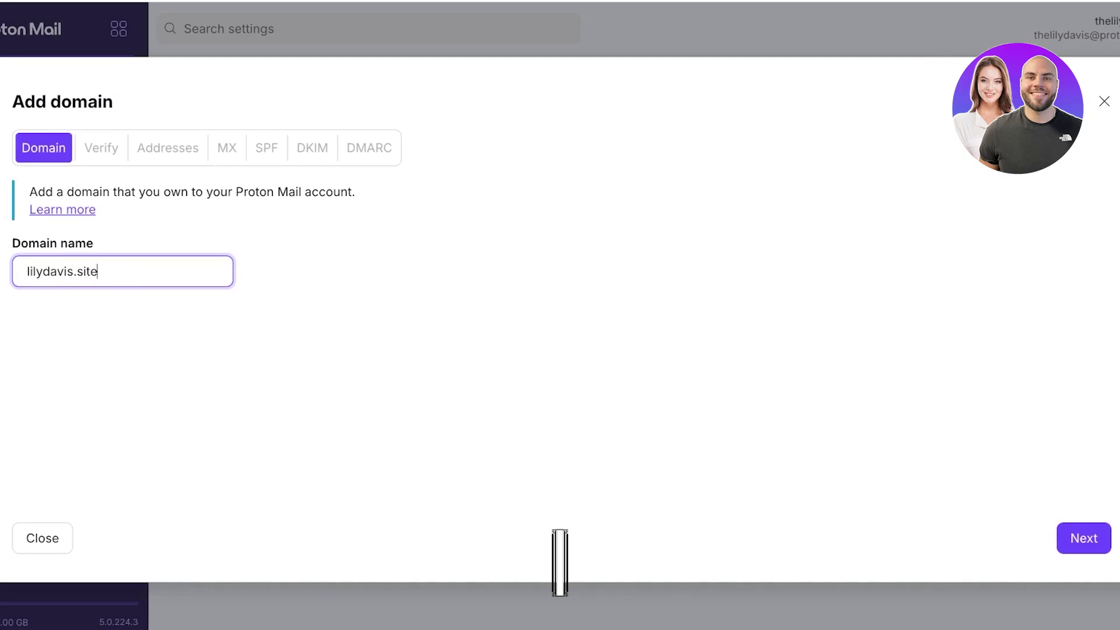
{"action": "key", "text": "Return"}
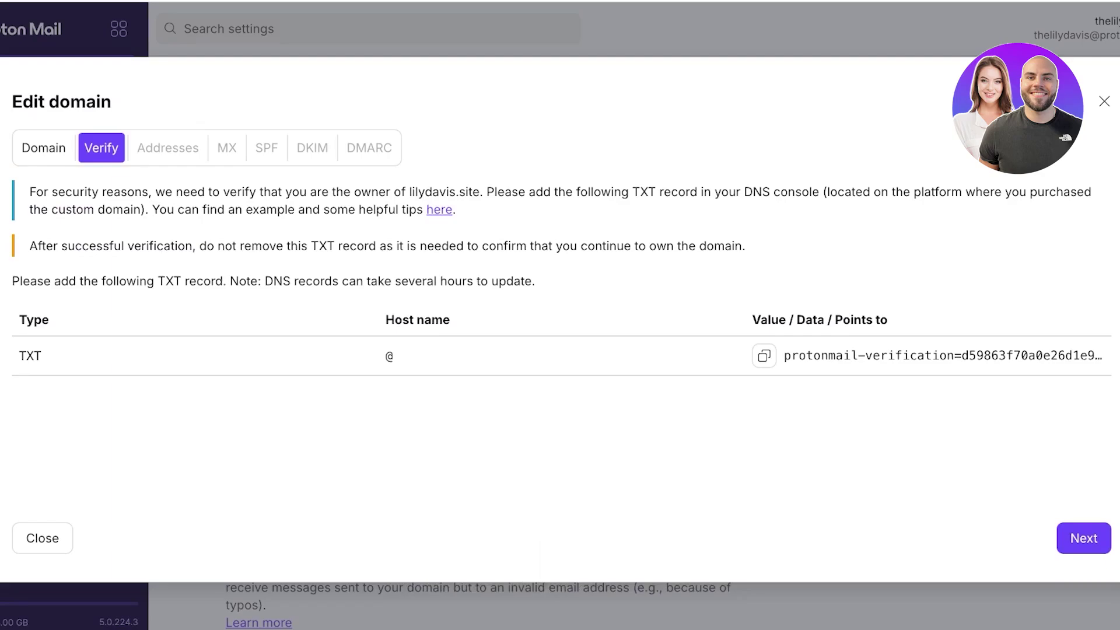
{"action": "left_click", "coordinate": [764, 356]}
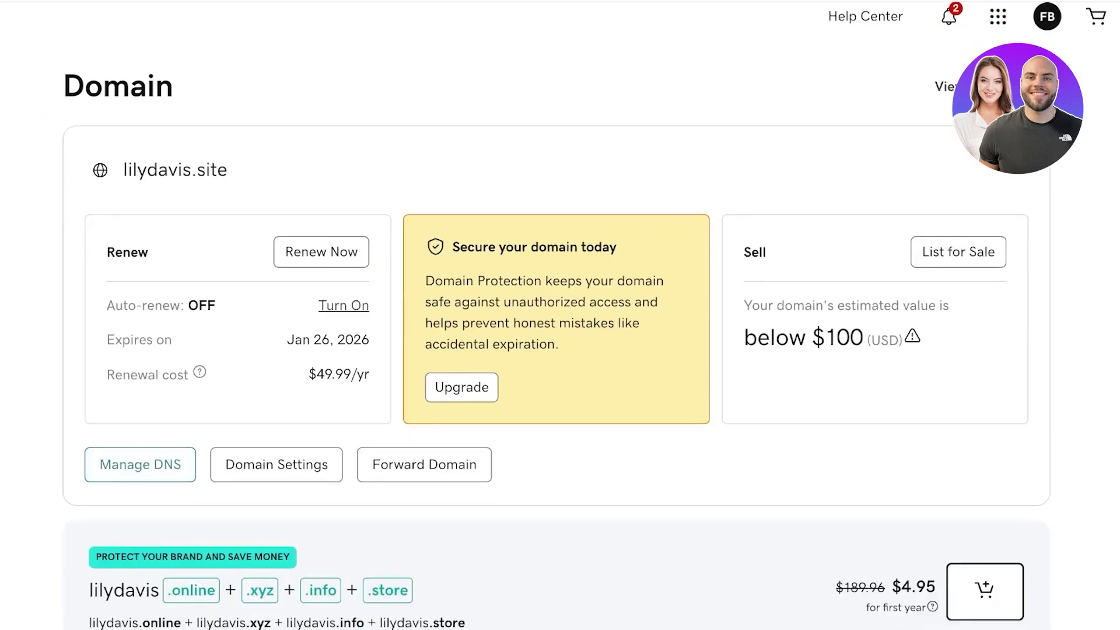
In GoDaddy DNS, add a TXT record named @ with the pasted verification value and save it
{"action": "key", "text": "Return"}
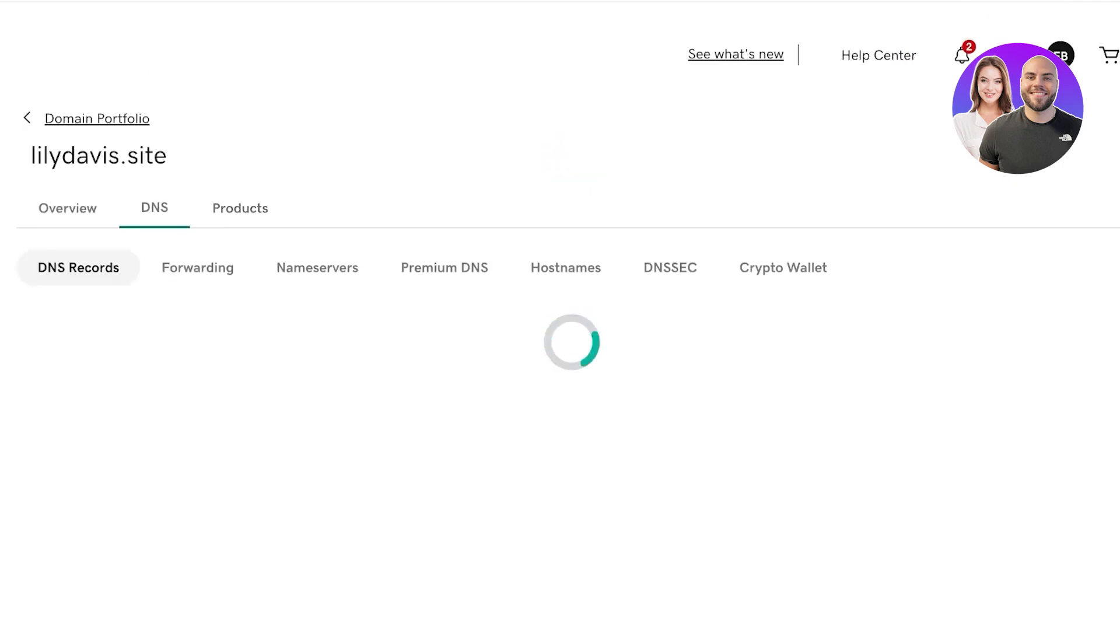
{"action": "scroll", "coordinate": [560, 350], "scroll_direction": "down", "scroll_amount": 3}
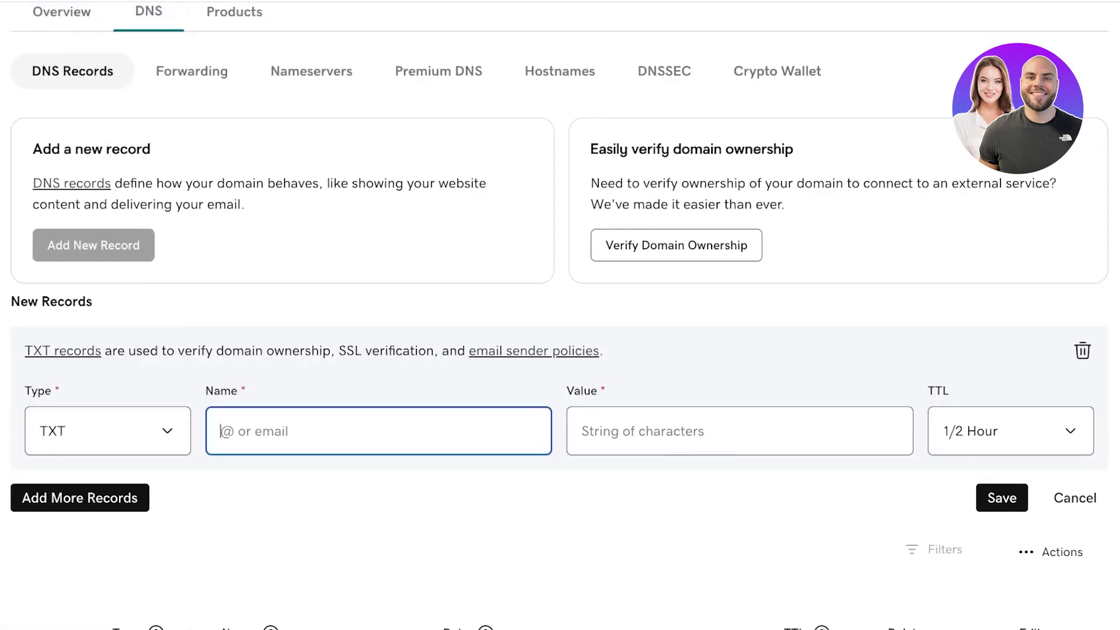
{"action": "type", "text": "@"}
{"action": "key", "text": "Tab"}
{"action": "key", "text": "ctrl+v"}
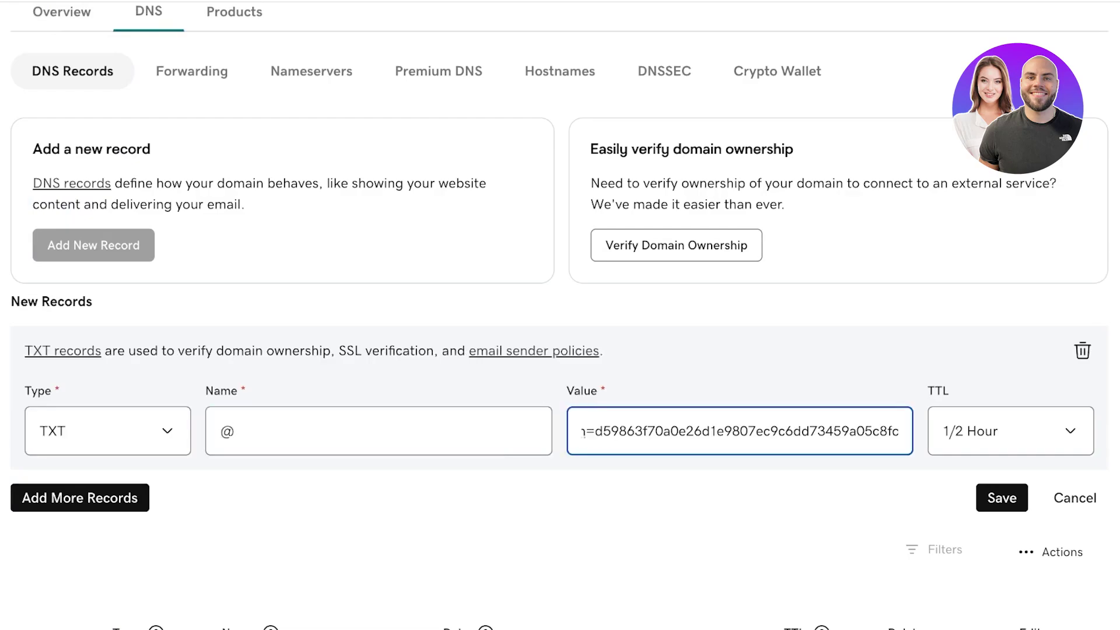
{"action": "left_click", "coordinate": [1001, 497]}
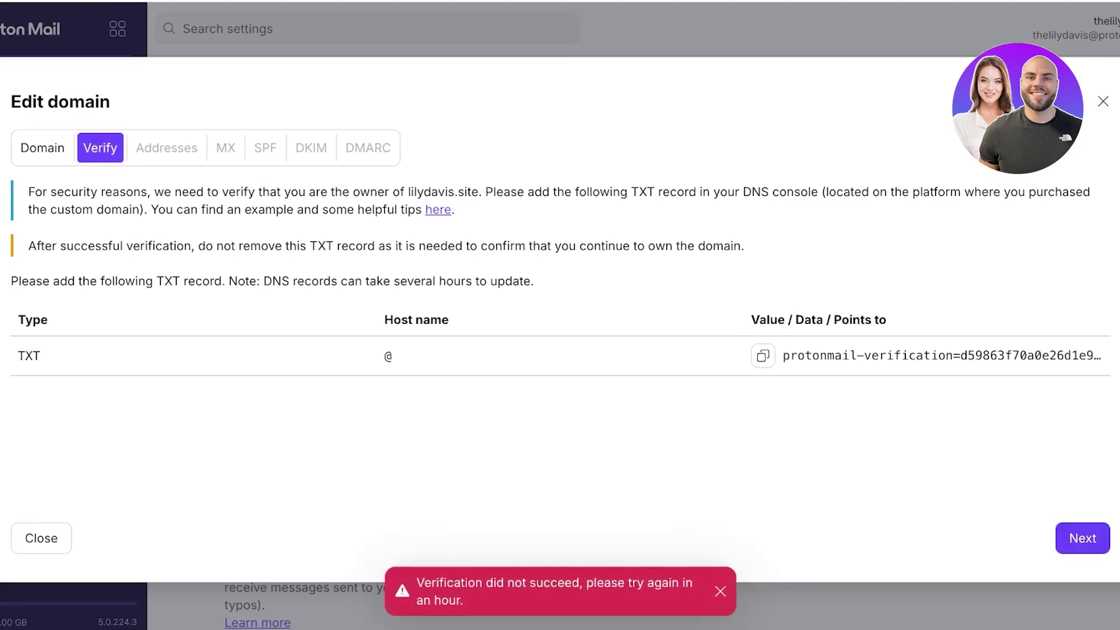
Copy the TXT verification value again after the failed verification
{"action": "left_click", "coordinate": [763, 355]}
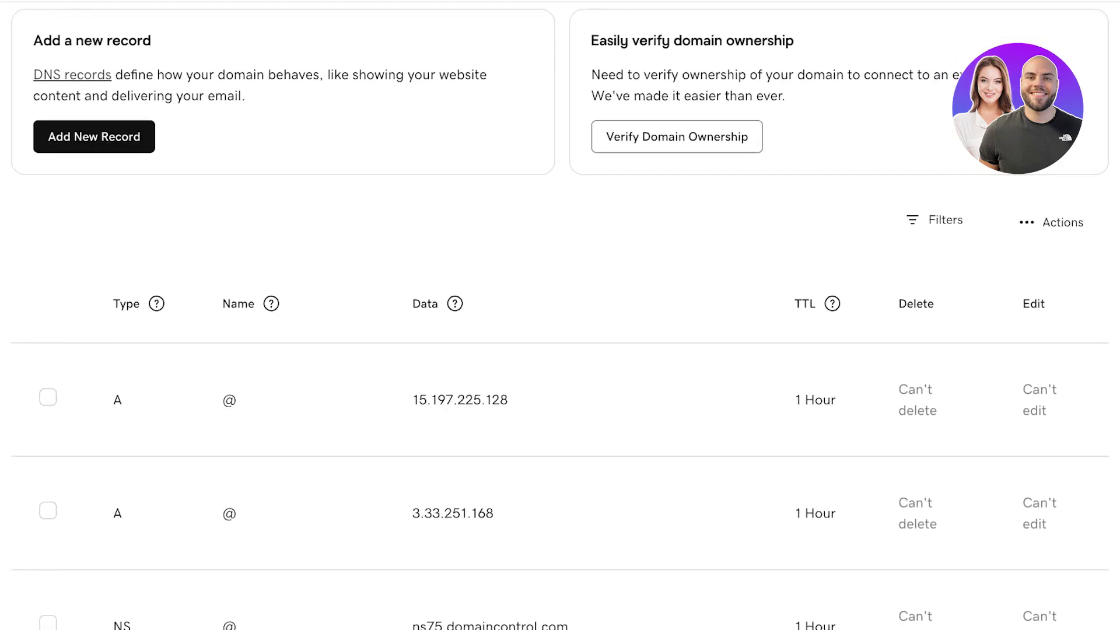
Find the TXT @ record in GoDaddy's DNS list, open it for editing and save it again
{"action": "scroll", "coordinate": [560, 315], "scroll_direction": "down", "scroll_amount": 3}
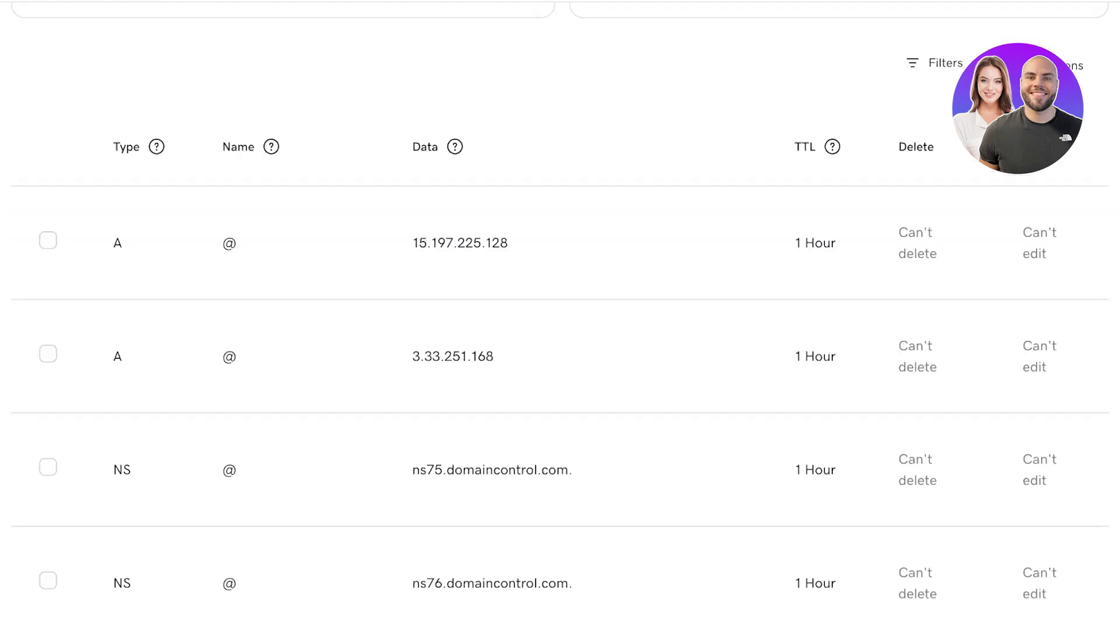
{"action": "scroll", "coordinate": [560, 315], "scroll_direction": "down", "scroll_amount": 10}
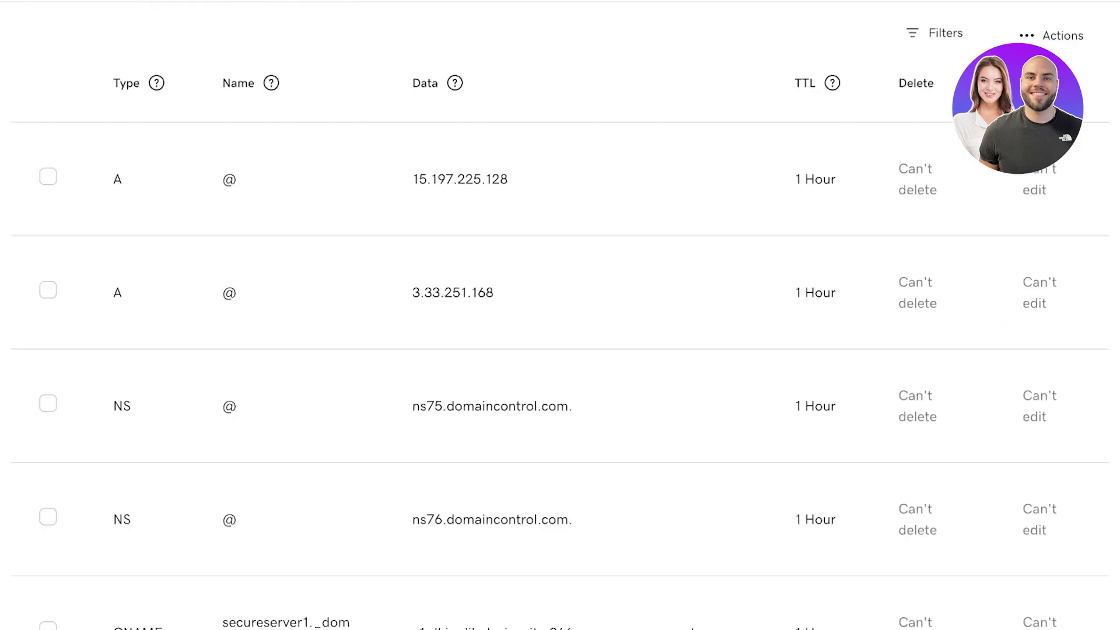
{"action": "scroll", "coordinate": [560, 315], "scroll_direction": "up", "scroll_amount": 15}
{"action": "scroll", "coordinate": [560, 314], "scroll_direction": "down", "scroll_amount": 10}
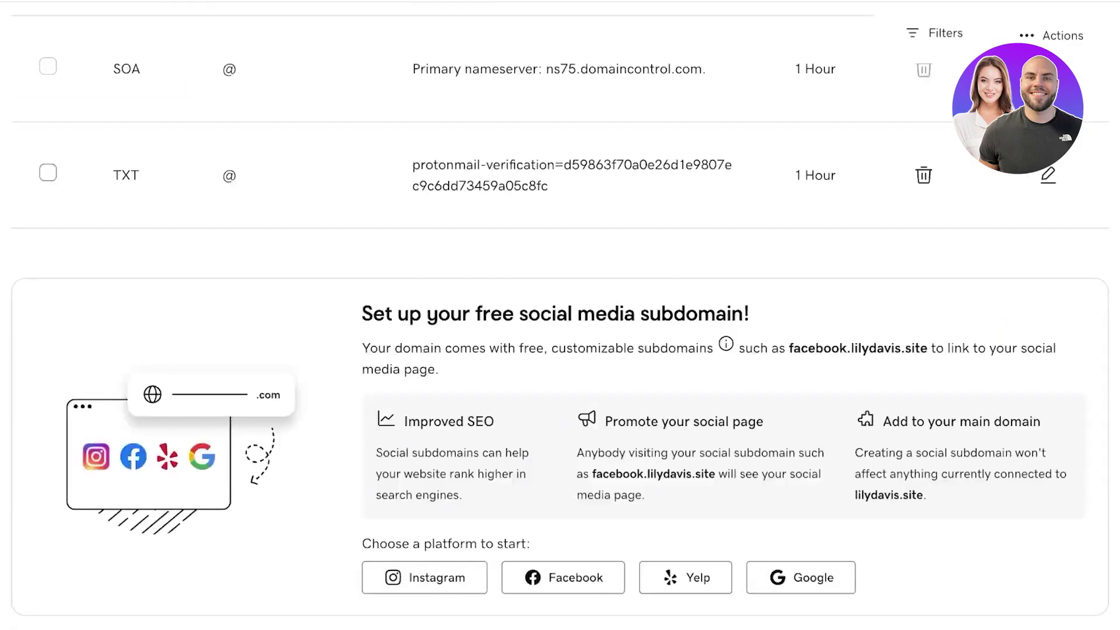
{"action": "scroll", "coordinate": [922, 204], "scroll_direction": "up", "scroll_amount": 1}
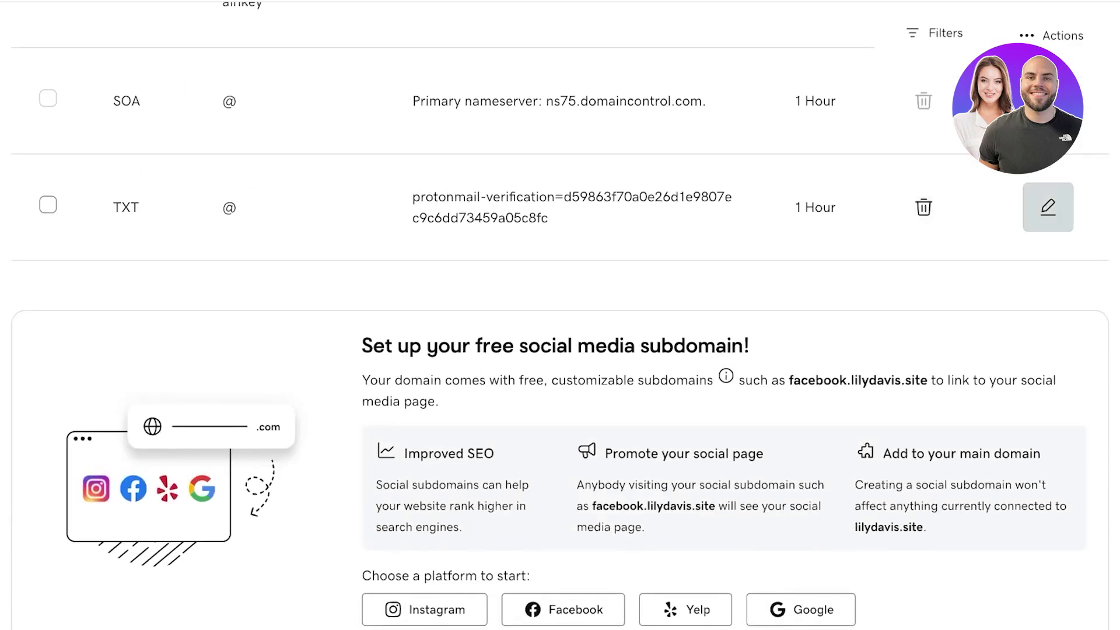
{"action": "left_click", "coordinate": [1046, 206]}
{"action": "key", "text": "Return"}
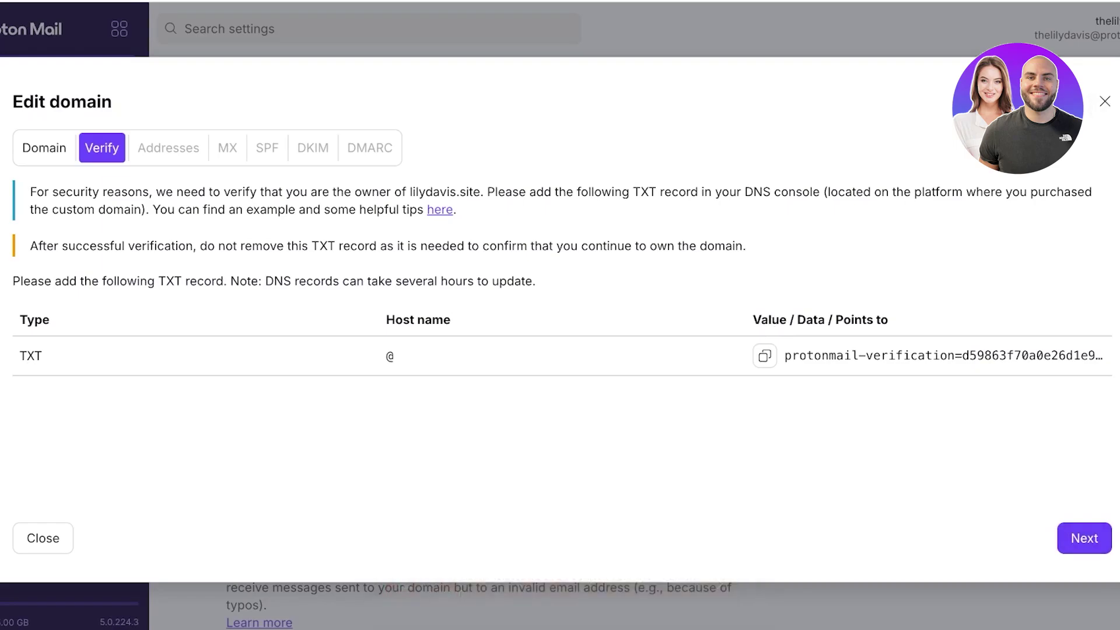
Submit lilydavis.site for ownership verification, then reopen its Edit domain wizard after the check fails
{"action": "key", "text": "Return"}
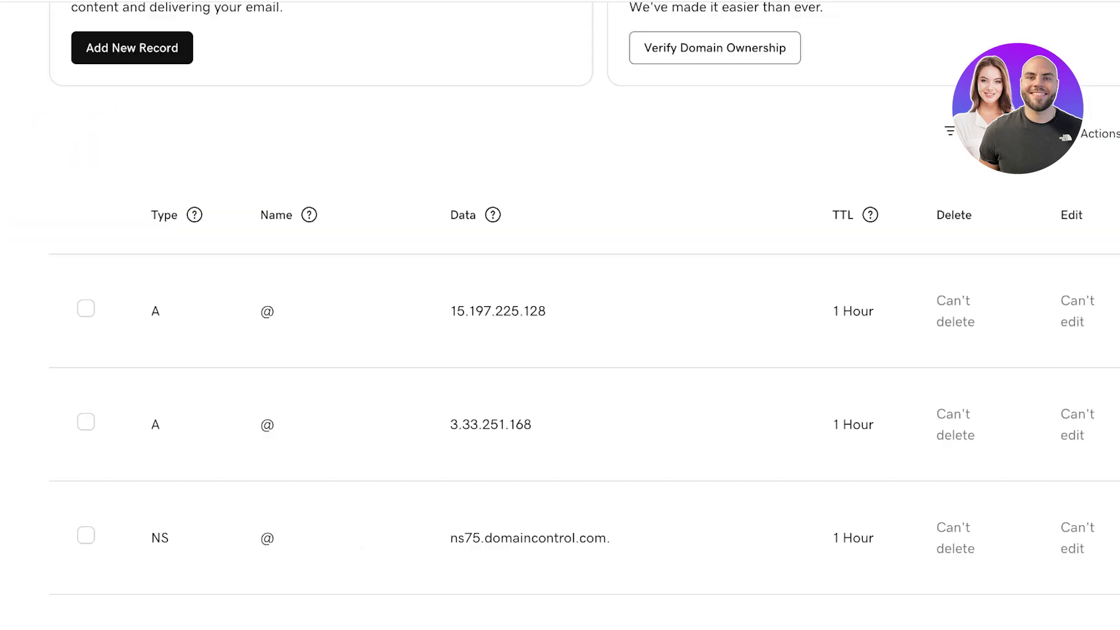
{"action": "scroll", "coordinate": [559, 315], "scroll_direction": "down", "scroll_amount": 15}
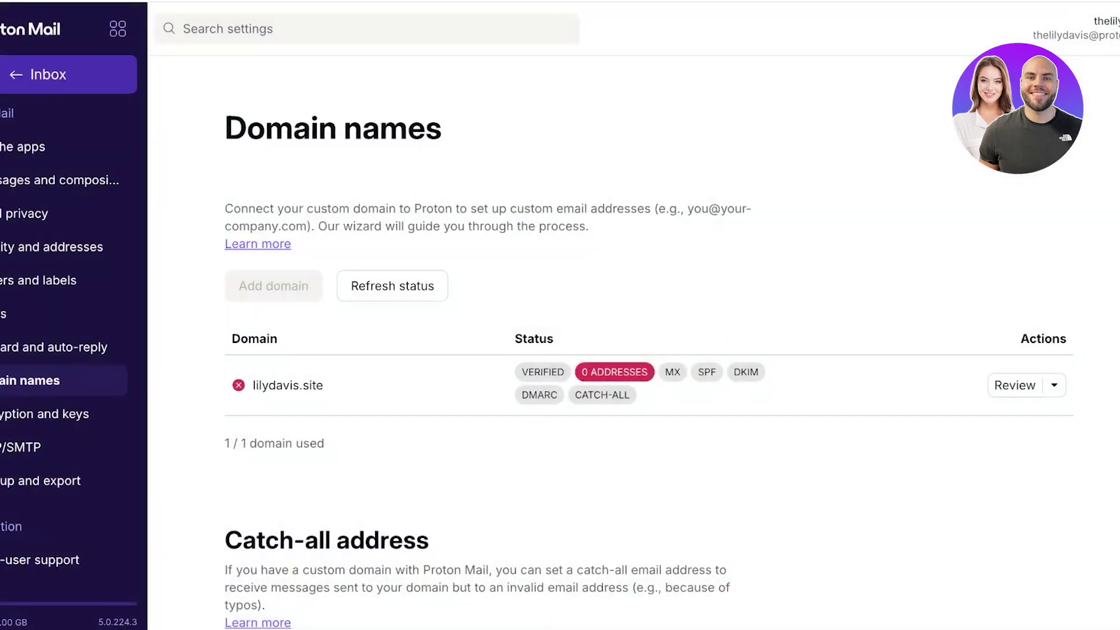
{"action": "scroll", "coordinate": [642, 350], "scroll_direction": "down", "scroll_amount": 1}
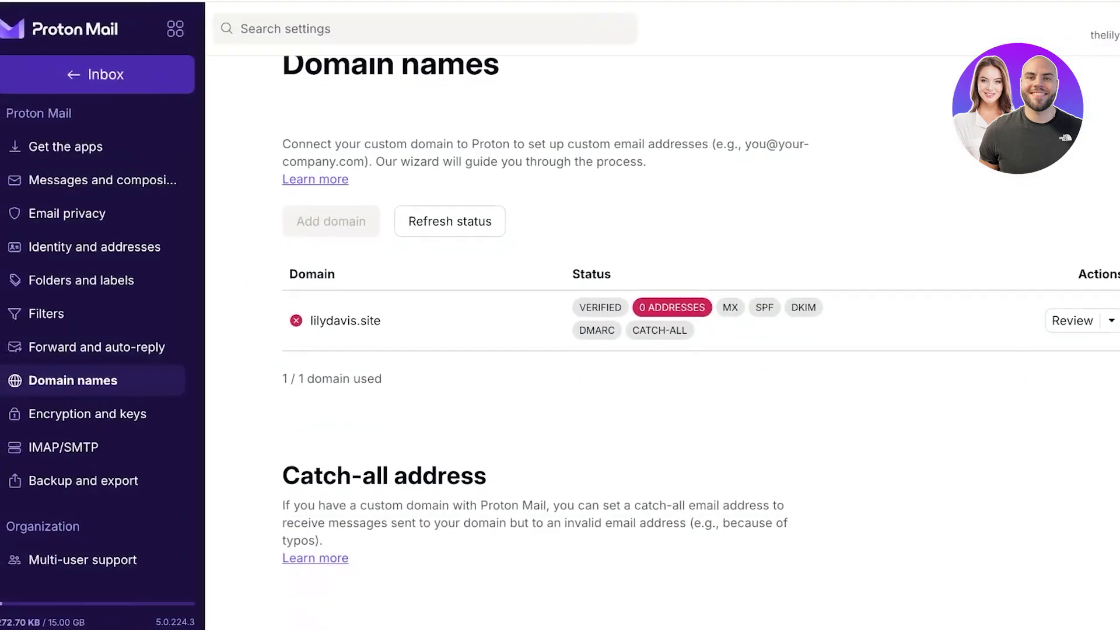
{"action": "left_click", "coordinate": [1072, 321]}
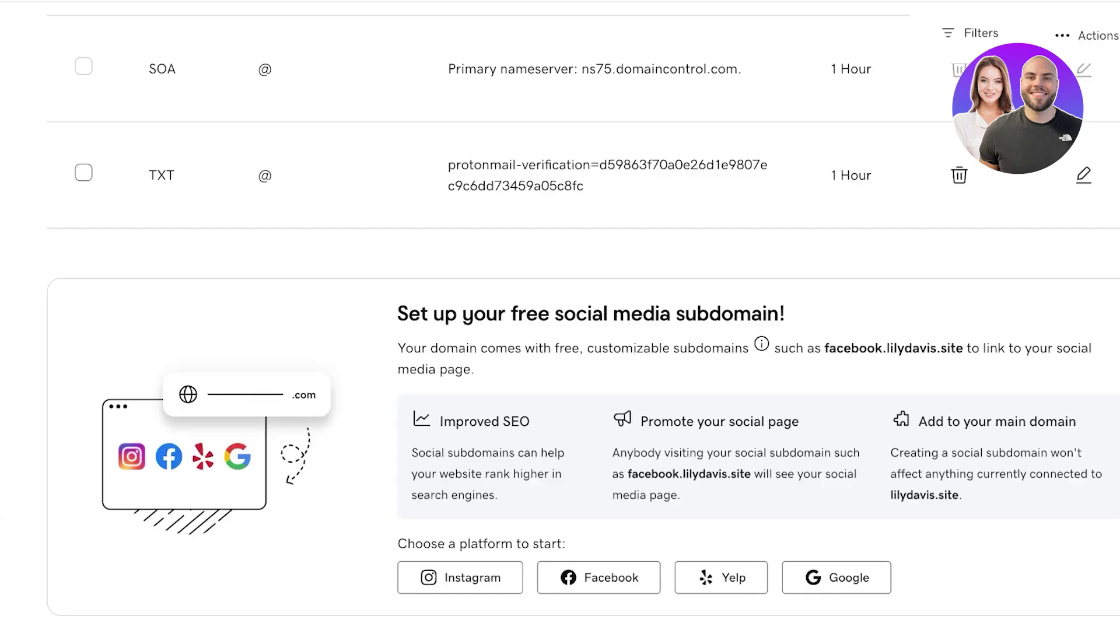
Check the @ TXT protonmail-verification record in GoDaddy DNS and retry Proton Mail's ownership check
{"action": "scroll", "coordinate": [583, 350], "scroll_direction": "up", "scroll_amount": 15}
{"action": "scroll", "coordinate": [583, 350], "scroll_direction": "up", "scroll_amount": 2}
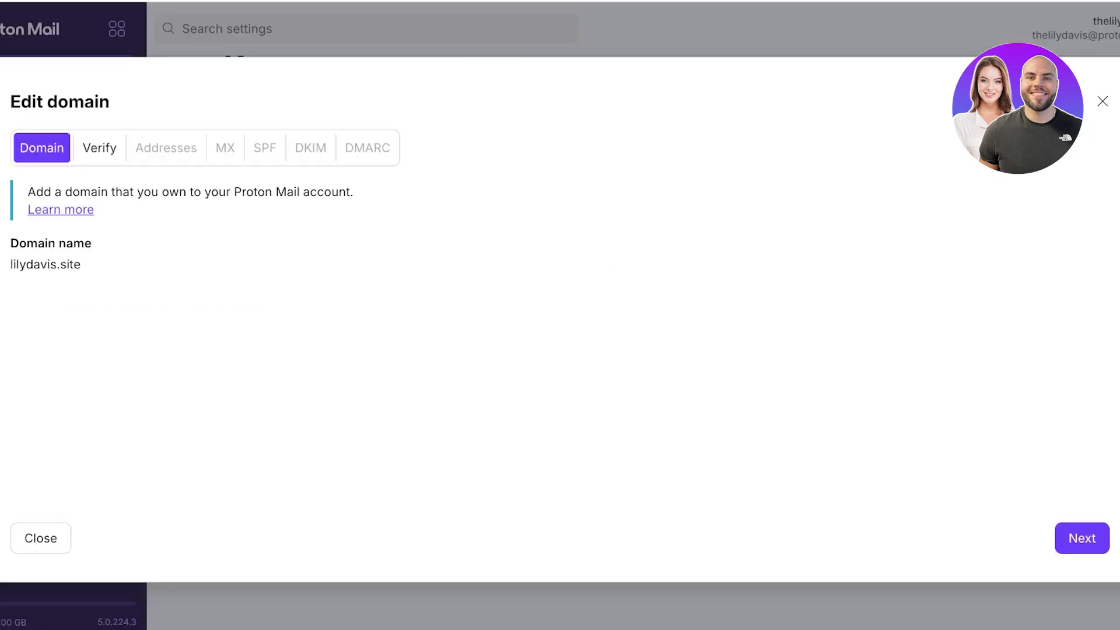
{"action": "key", "text": "Return"}
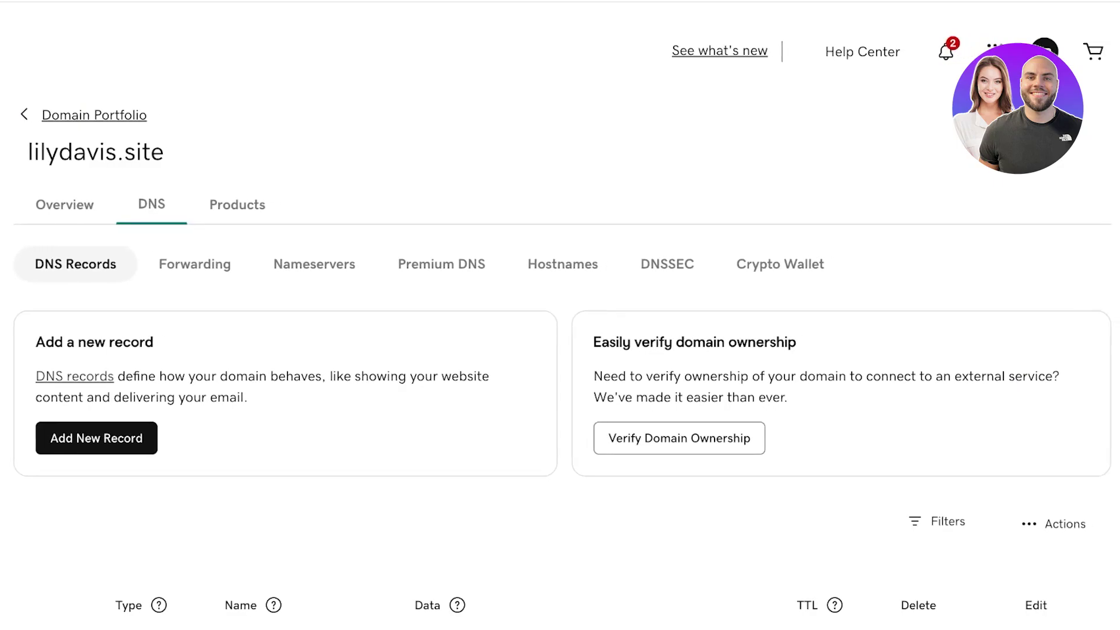
{"action": "scroll", "coordinate": [560, 315], "scroll_direction": "down", "scroll_amount": 12}
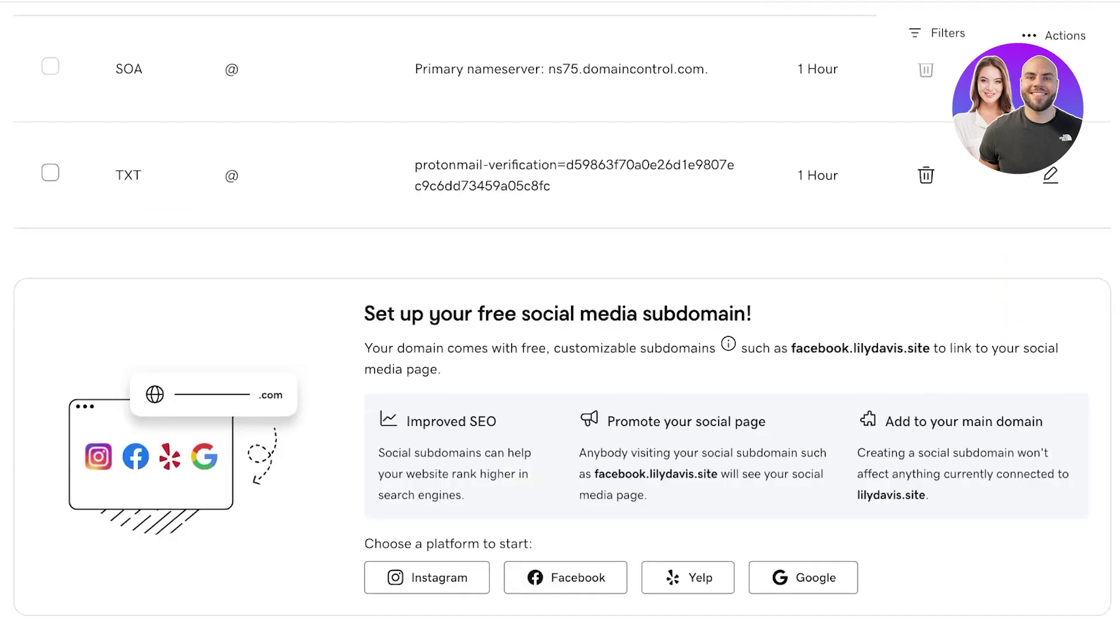
{"action": "scroll", "coordinate": [926, 342], "scroll_direction": "up", "scroll_amount": 1}
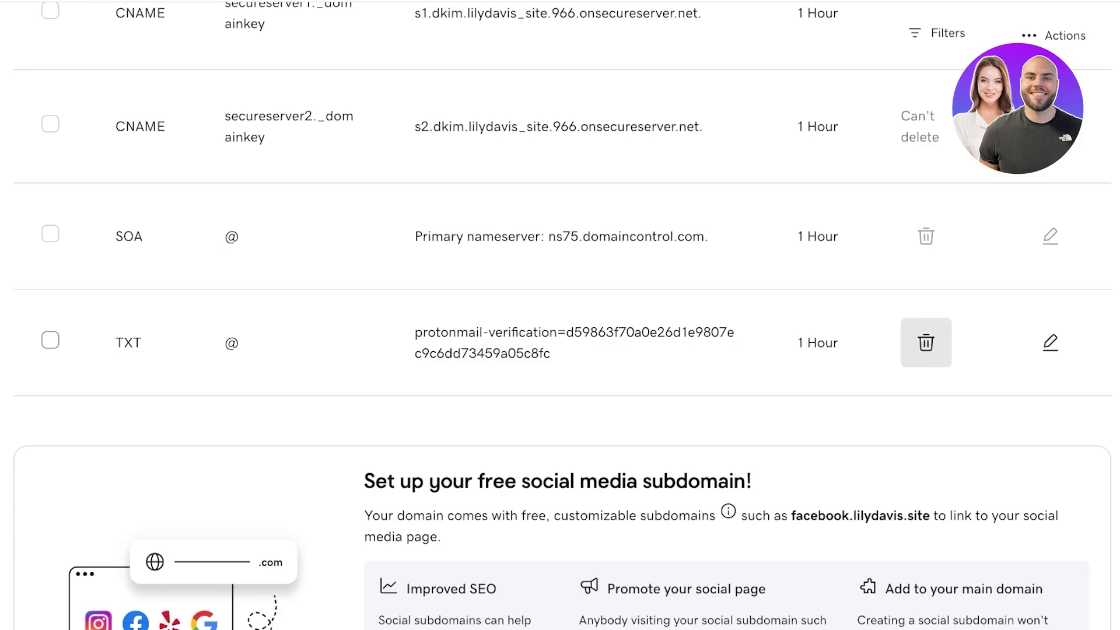
{"action": "scroll", "coordinate": [925, 342], "scroll_direction": "down", "scroll_amount": 1}
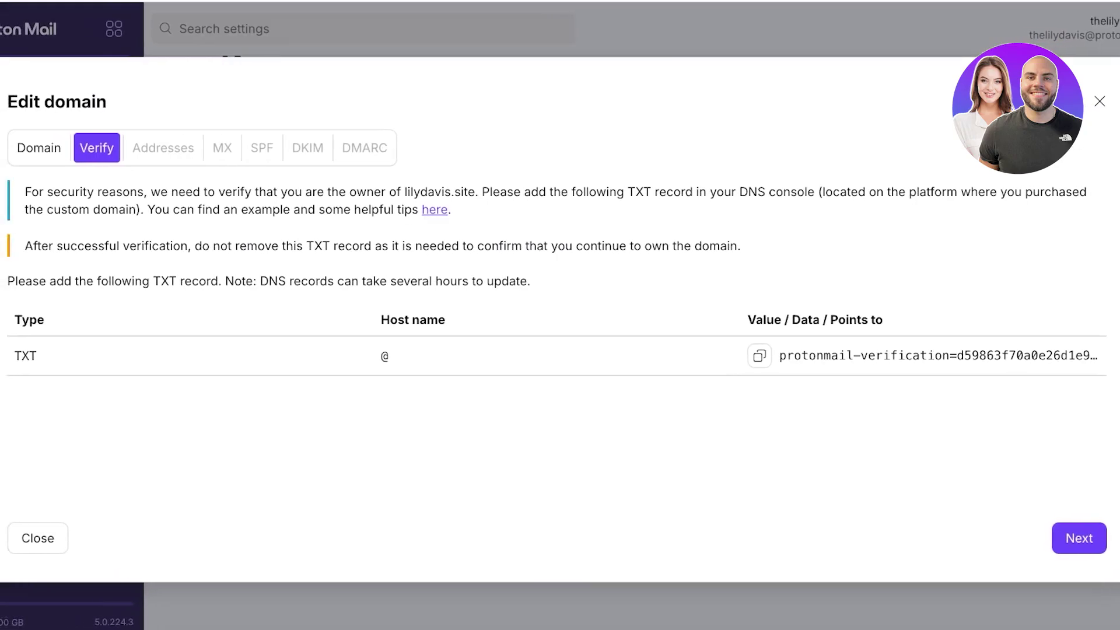
Retry verification, close the Edit domain wizard, and refresh lilydavis.site's status twice on Domain names
{"action": "left_click", "coordinate": [1079, 537]}
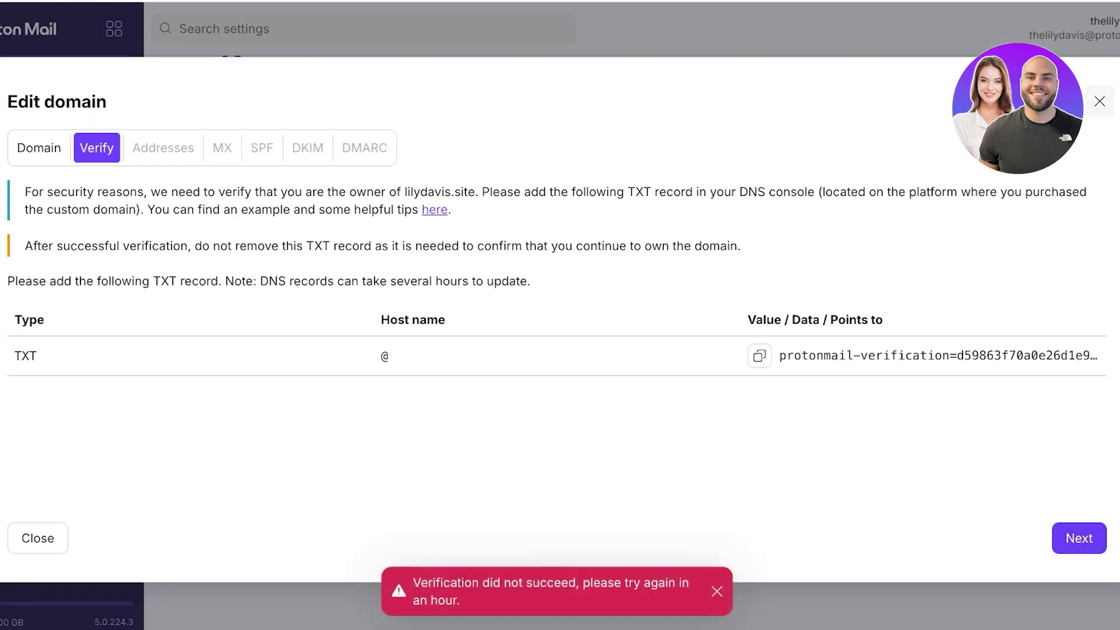
{"action": "left_click", "coordinate": [1099, 102]}
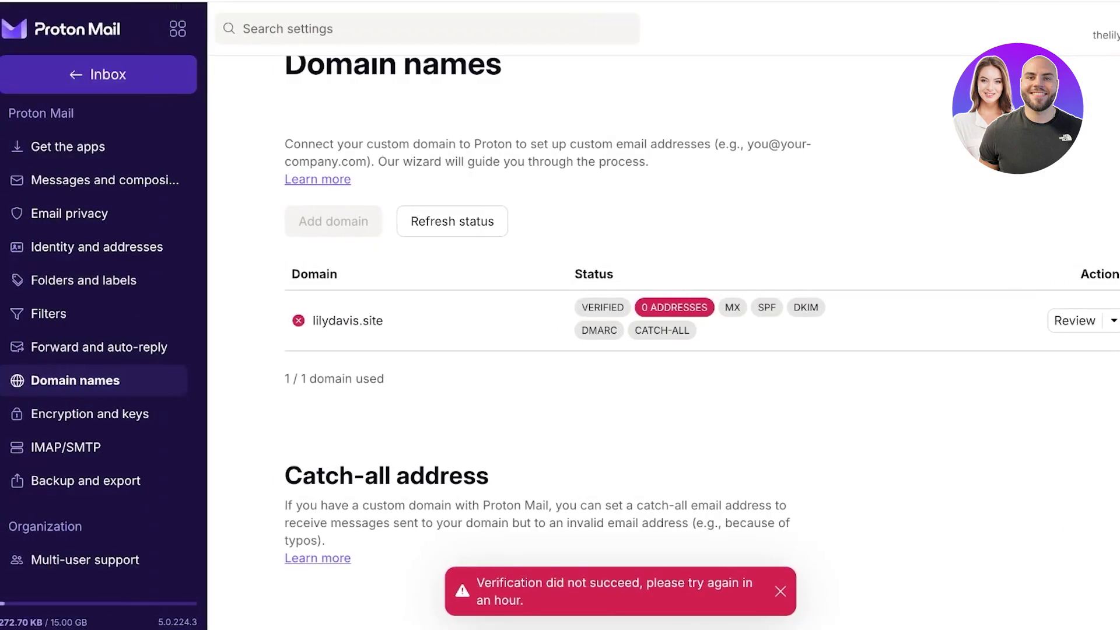
{"action": "left_click", "coordinate": [452, 221]}
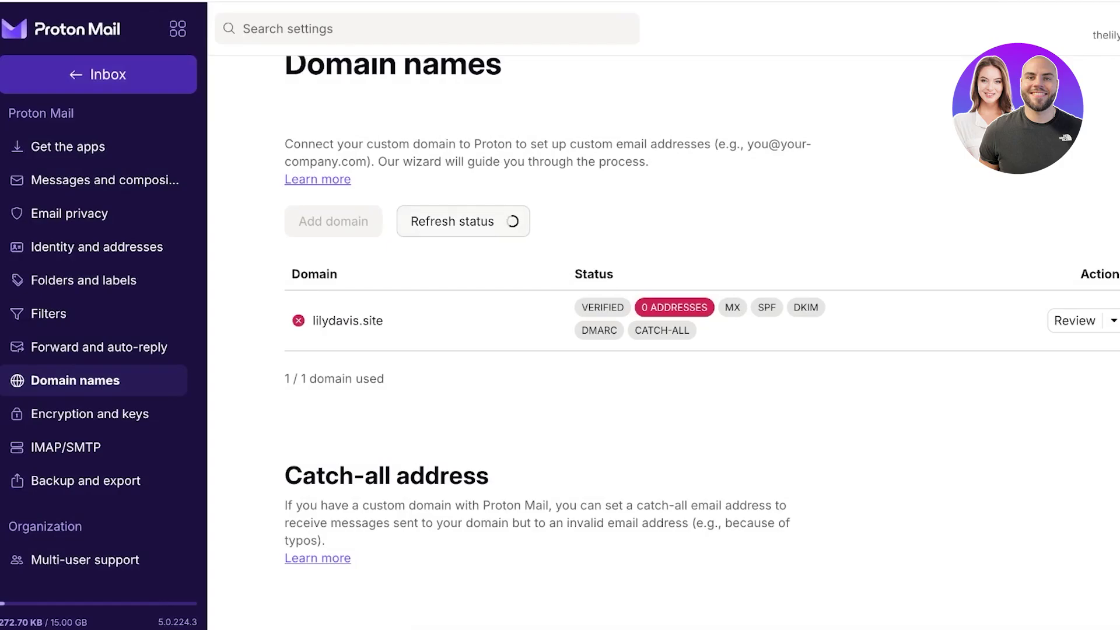
{"action": "left_click", "coordinate": [452, 221]}
{"action": "scroll", "coordinate": [452, 221], "scroll_direction": "up", "scroll_amount": 1}
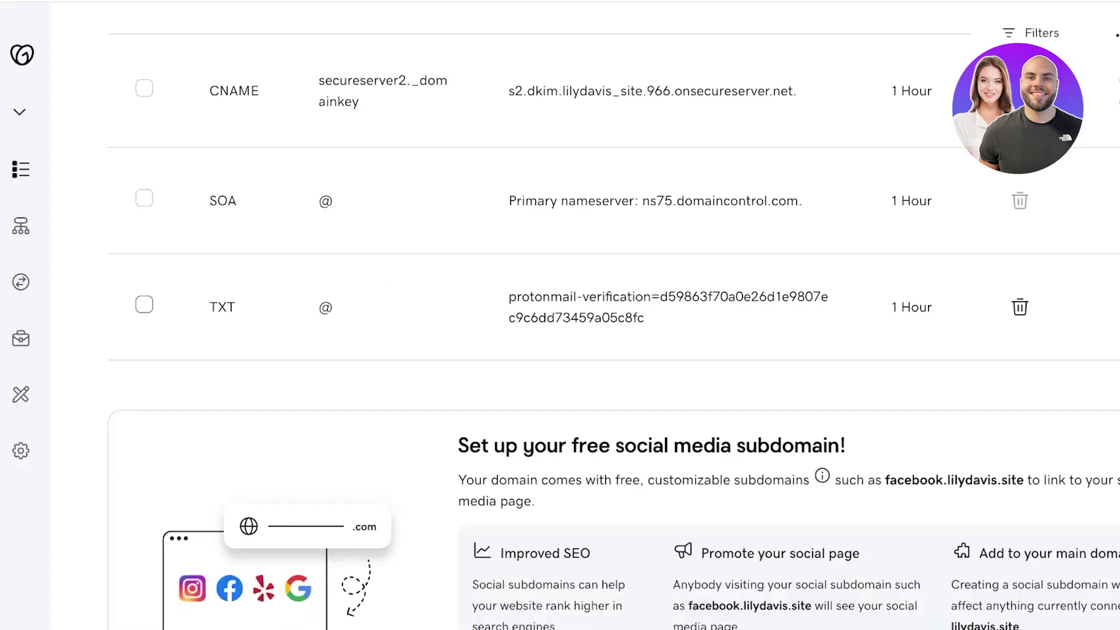
{"action": "scroll", "coordinate": [613, 314], "scroll_direction": "up", "scroll_amount": 8}
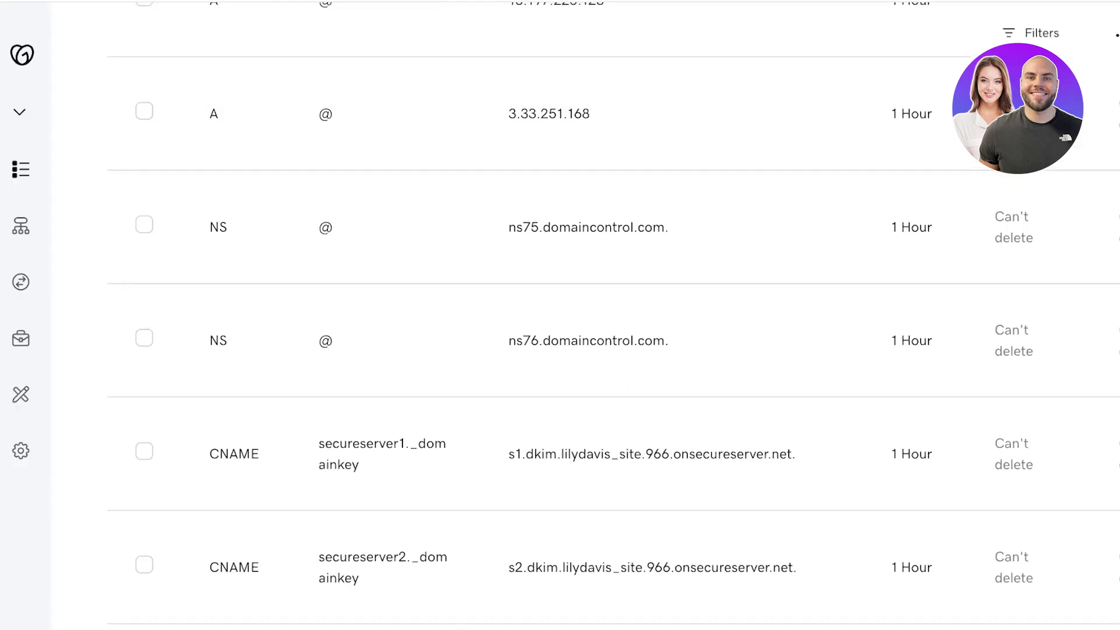
In GoDaddy, back out of a new DNS record form and open the Verify Domain Ownership form
{"action": "scroll", "coordinate": [612, 314], "scroll_direction": "up", "scroll_amount": 4}
{"action": "scroll", "coordinate": [612, 315], "scroll_direction": "up", "scroll_amount": 8}
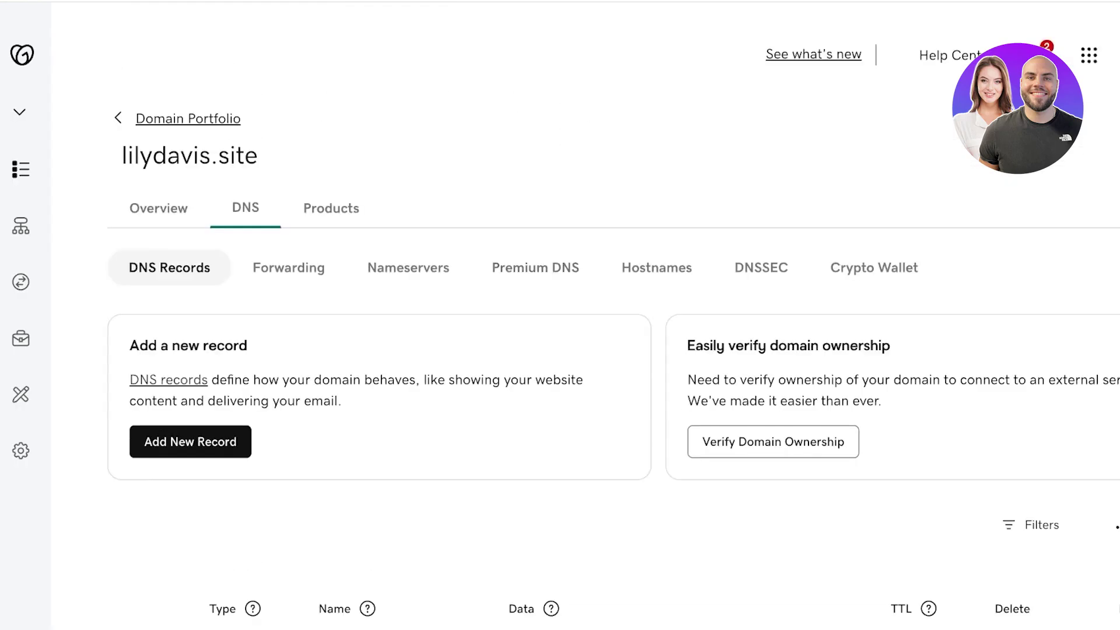
{"action": "left_click", "coordinate": [190, 441]}
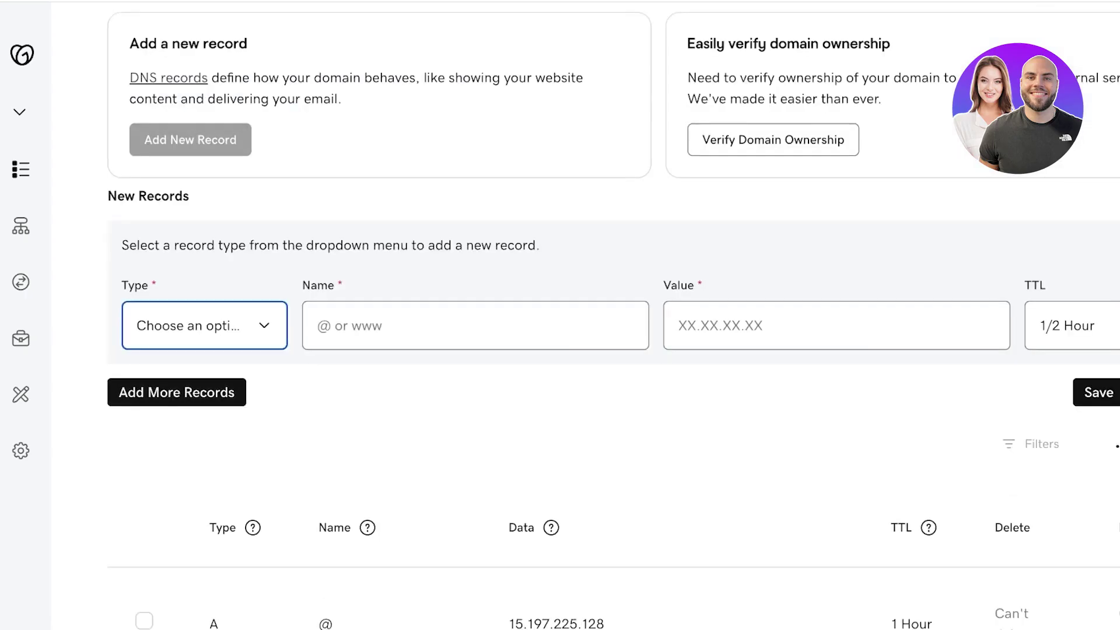
{"action": "key", "text": "Escape"}
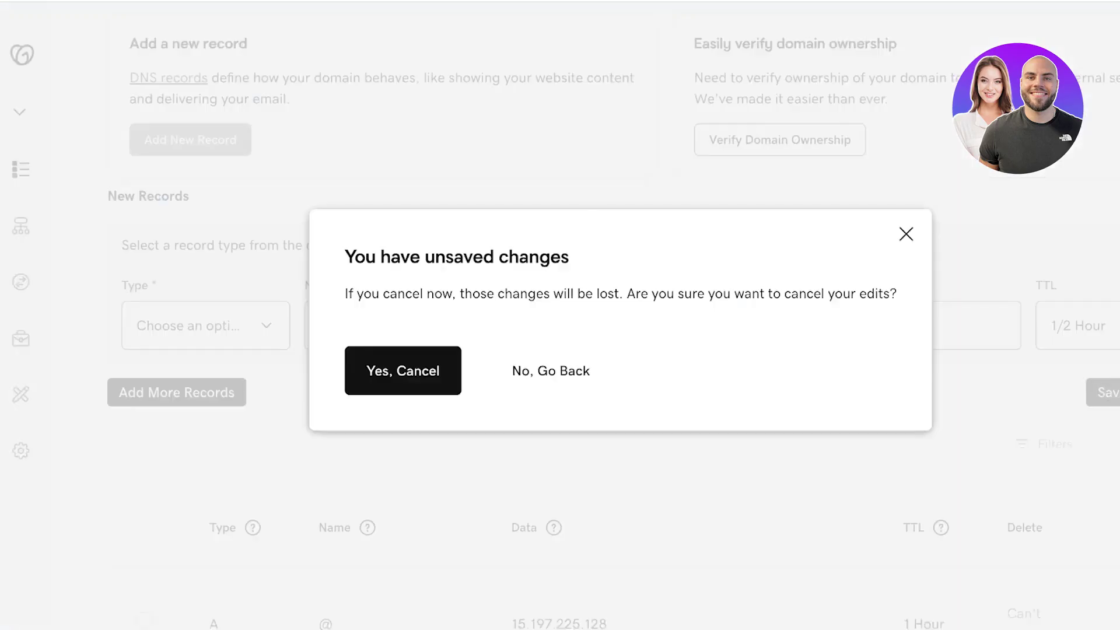
{"action": "key", "text": "Escape"}
{"action": "left_click", "coordinate": [773, 139]}
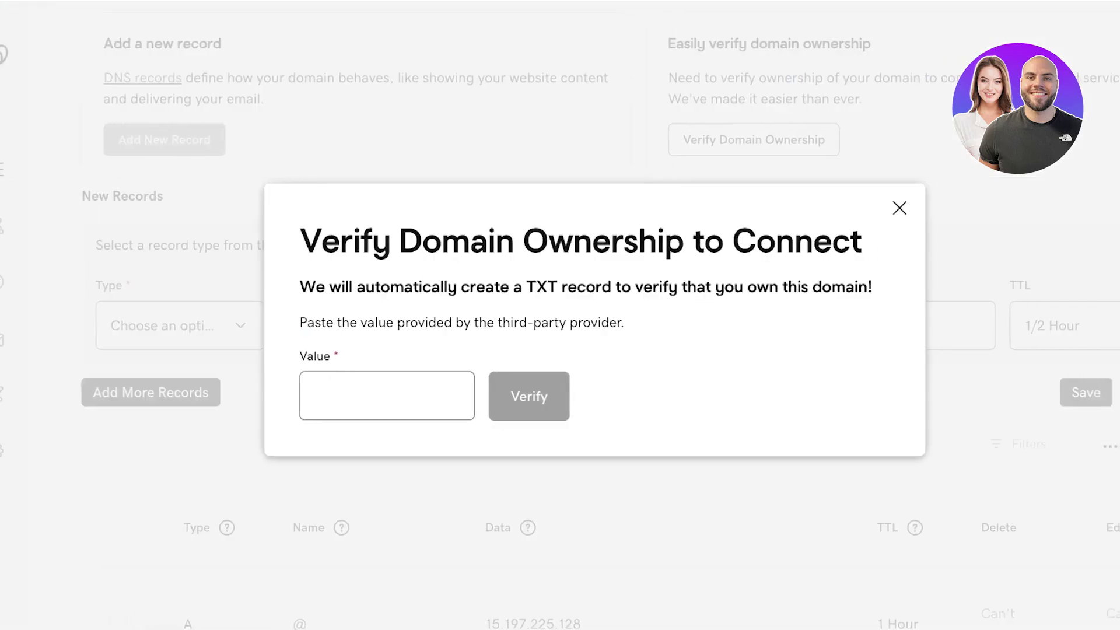
{"action": "left_click", "coordinate": [867, 208]}
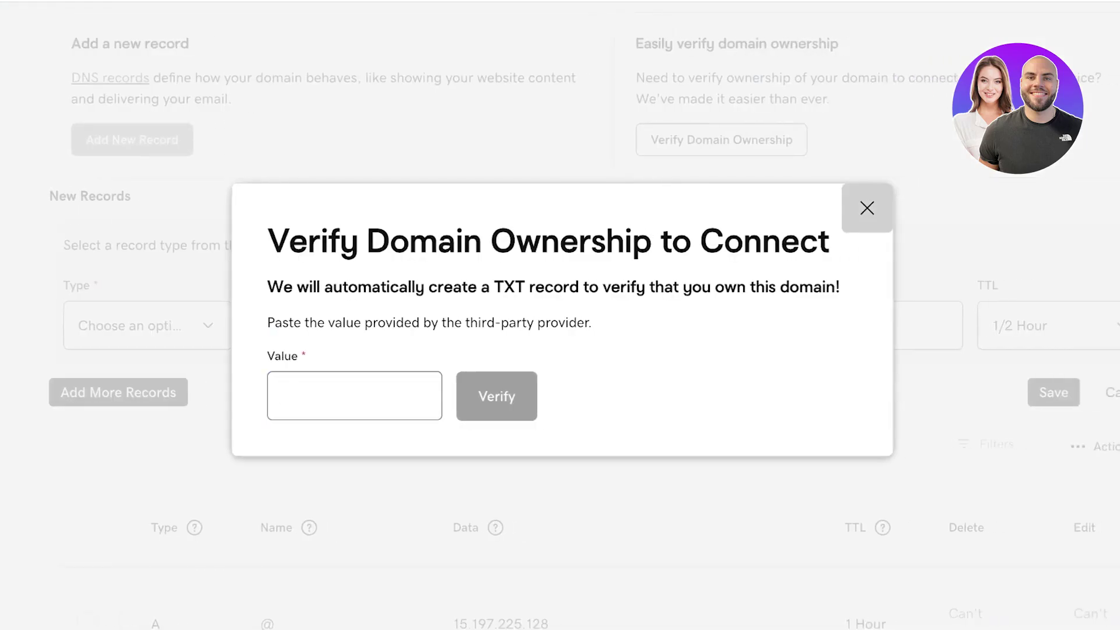
{"action": "left_click", "coordinate": [721, 140]}
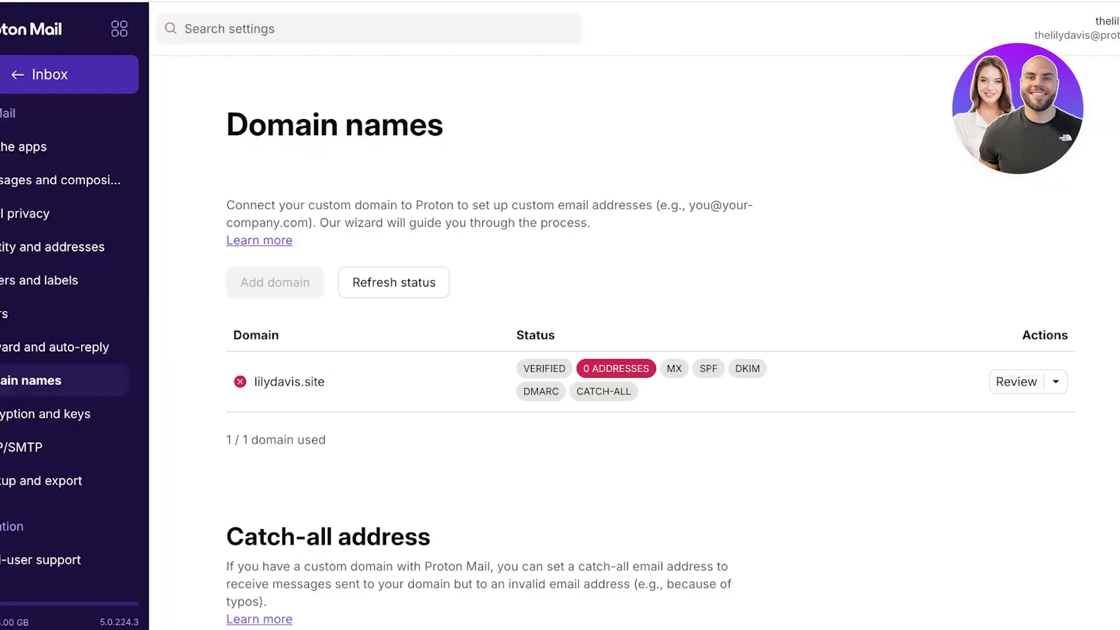
Copy Proton Mail's TXT verification value and paste it into GoDaddy's ownership verification field
{"action": "key", "text": "Return"}
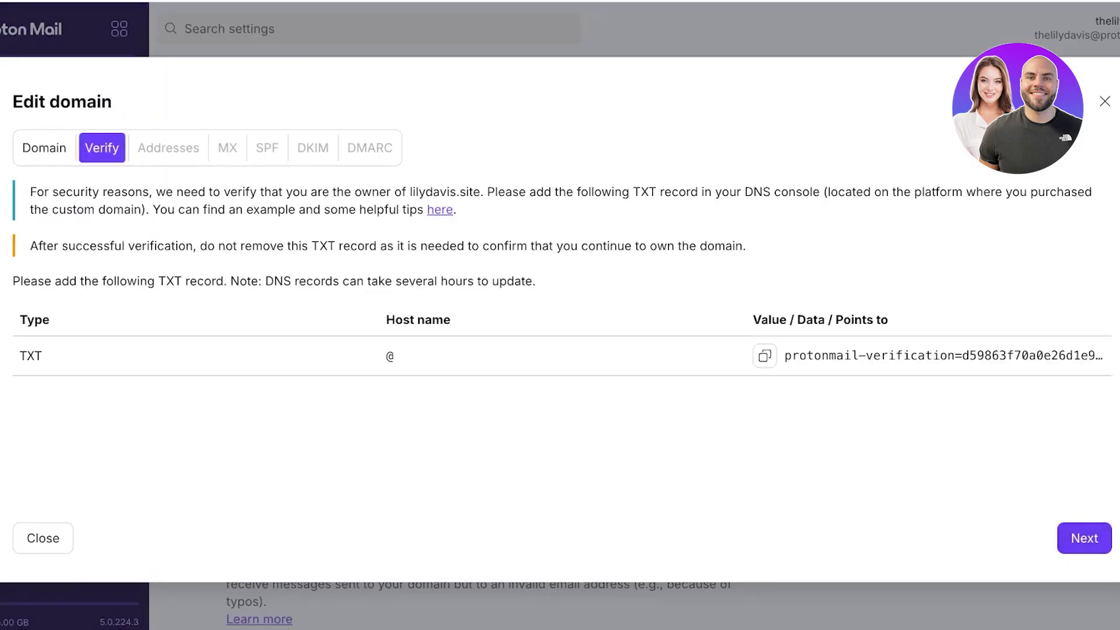
{"action": "left_click", "coordinate": [764, 355]}
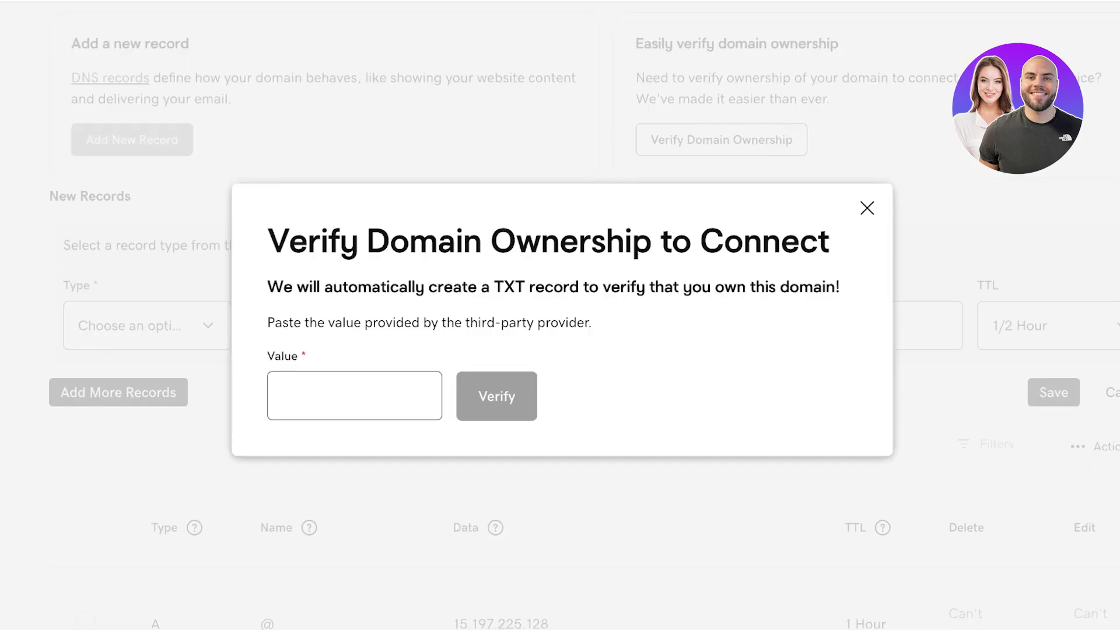
{"action": "left_click", "coordinate": [354, 395]}
{"action": "key", "text": "ctrl+v"}
{"action": "key", "text": "Return"}
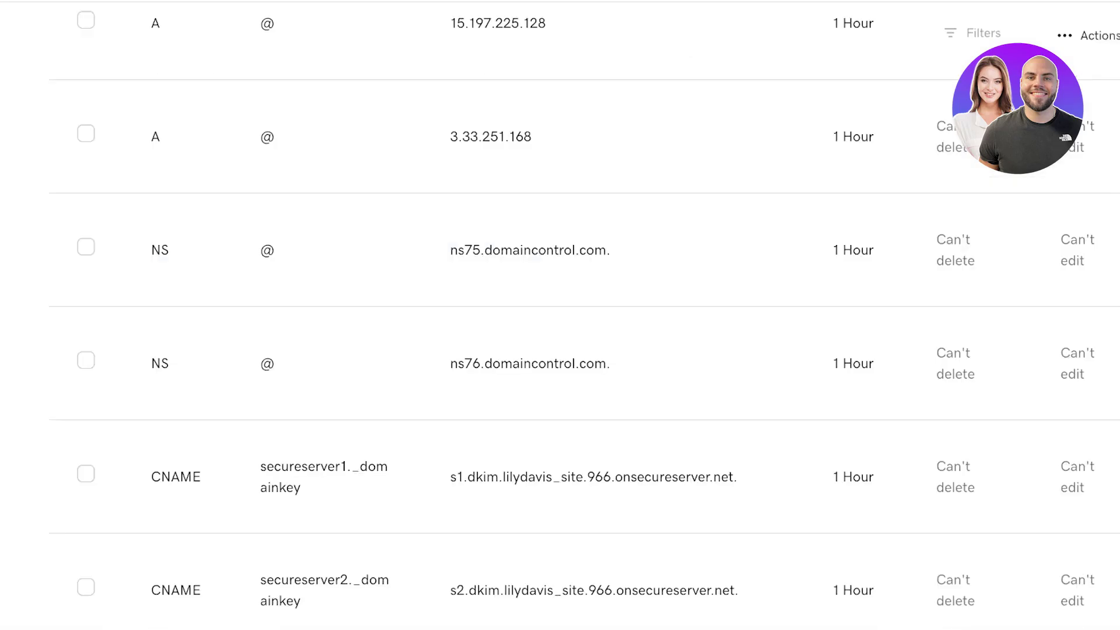
Delete the existing protonmail-verification TXT record from GoDaddy's DNS records
{"action": "scroll", "coordinate": [560, 314], "scroll_direction": "down", "scroll_amount": 10}
{"action": "left_click", "coordinate": [960, 215]}
{"action": "key", "text": "Return"}
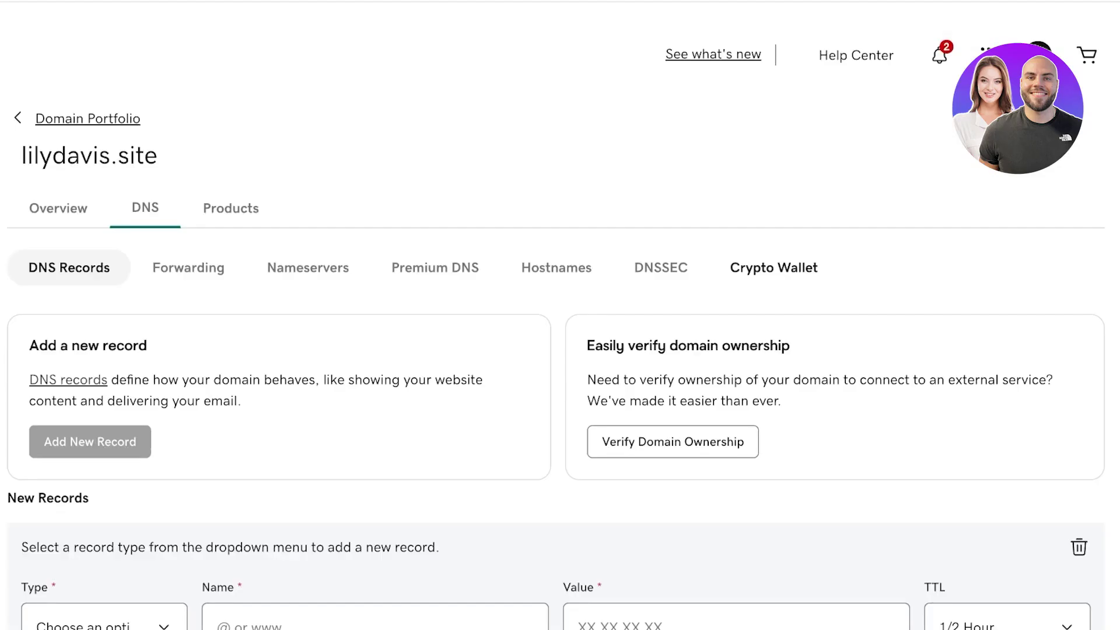
Paste the protonmail-verification value into Verify Domain Ownership, verify it, and retry the check
{"action": "left_click", "coordinate": [672, 440]}
{"action": "left_click", "coordinate": [313, 395]}
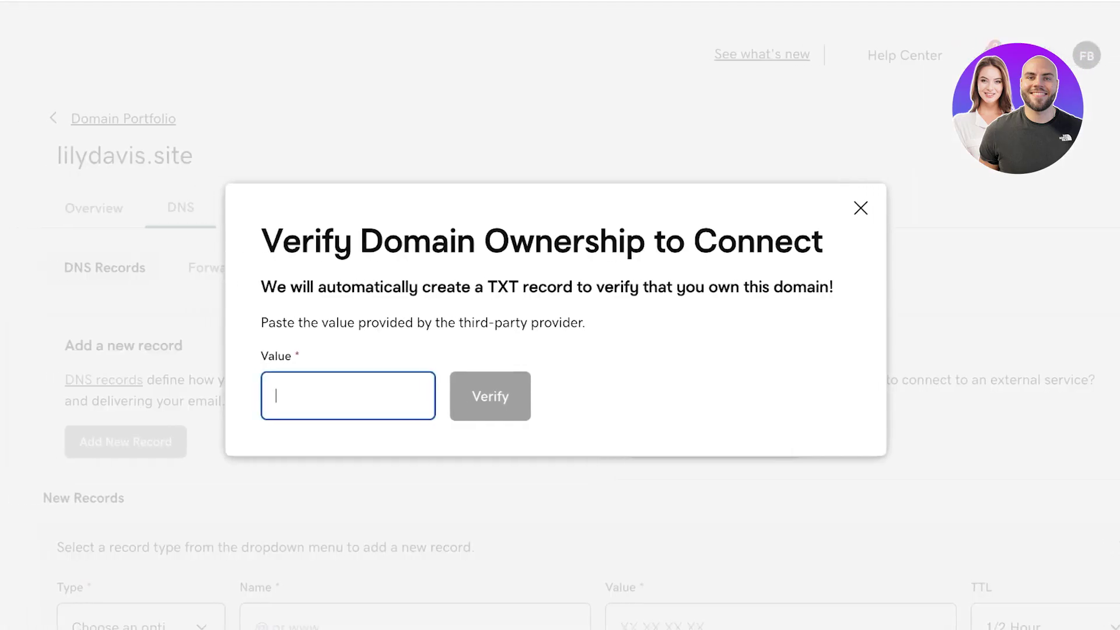
{"action": "key", "text": "ctrl+v"}
{"action": "key", "text": "Return"}
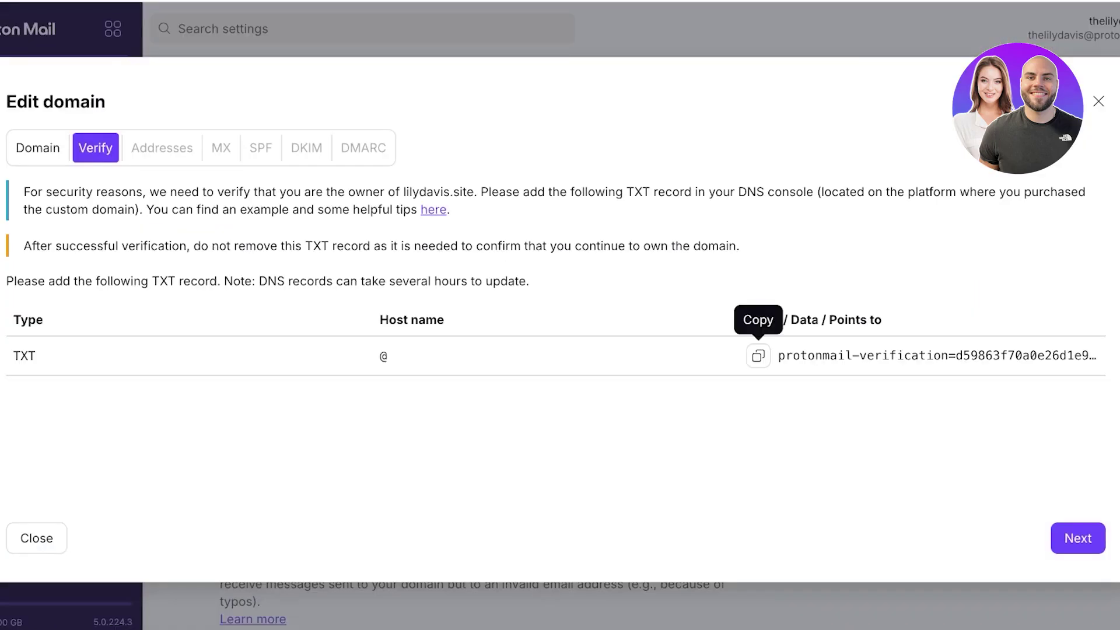
{"action": "key", "text": "Return"}
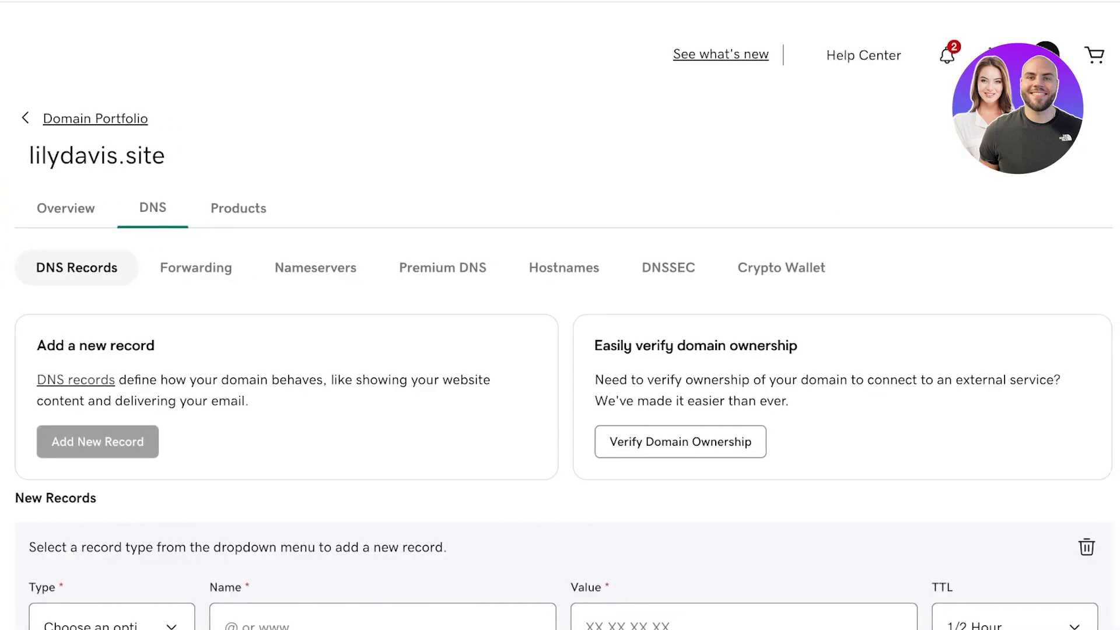
{"action": "scroll", "coordinate": [560, 315], "scroll_direction": "down", "scroll_amount": 5}
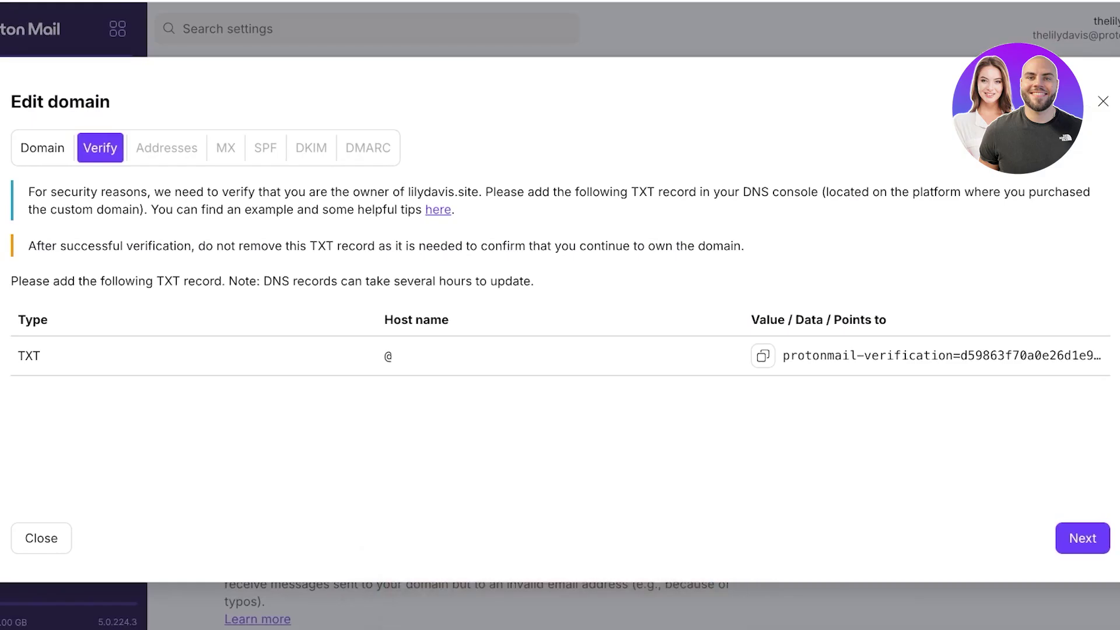
Close the lilydavis.site Edit domain wizard and go back from settings to the Inbox
{"action": "left_click", "coordinate": [1103, 101]}
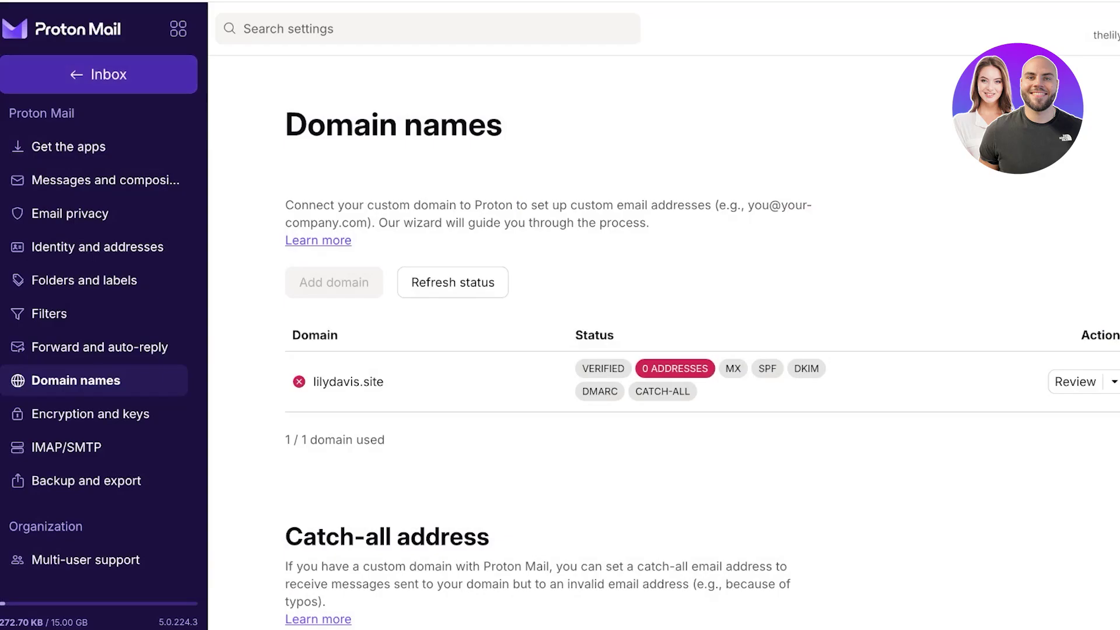
{"action": "left_click", "coordinate": [98, 74]}
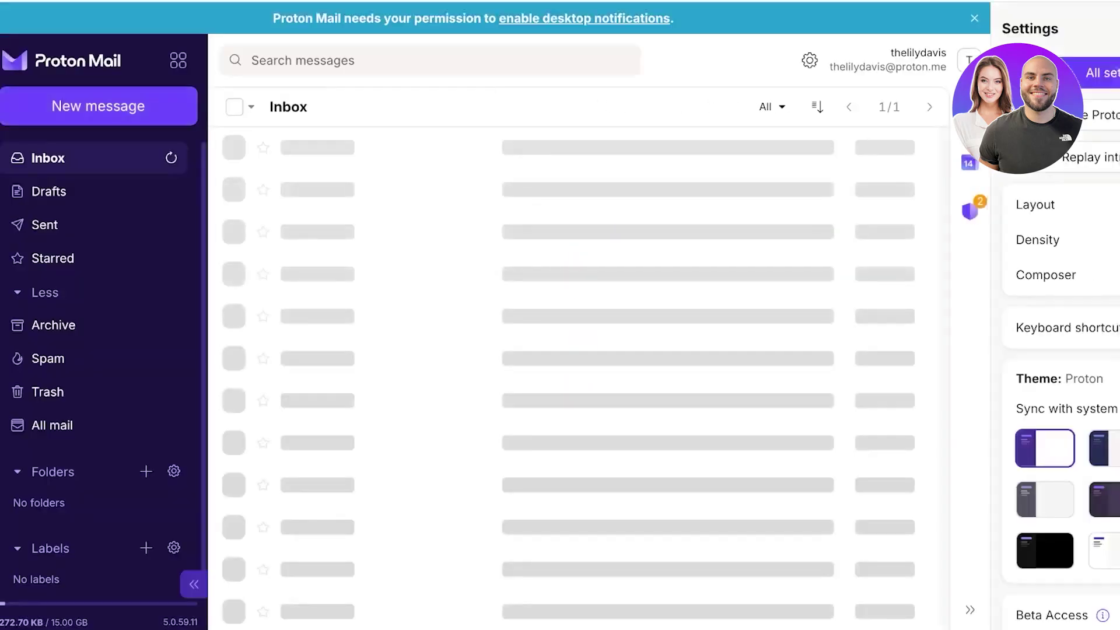